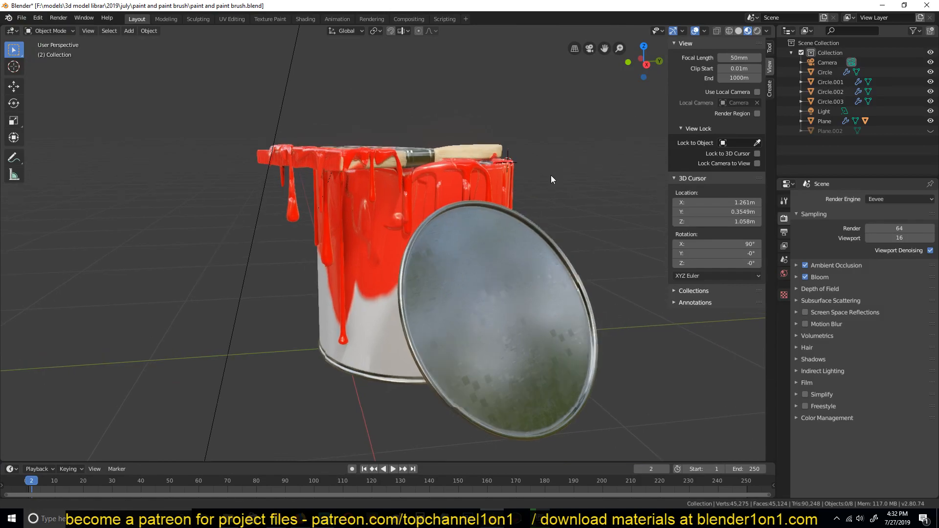
# Step: Toggle the Scene Lights option of the viewport shading
pyautogui.click(767, 30)
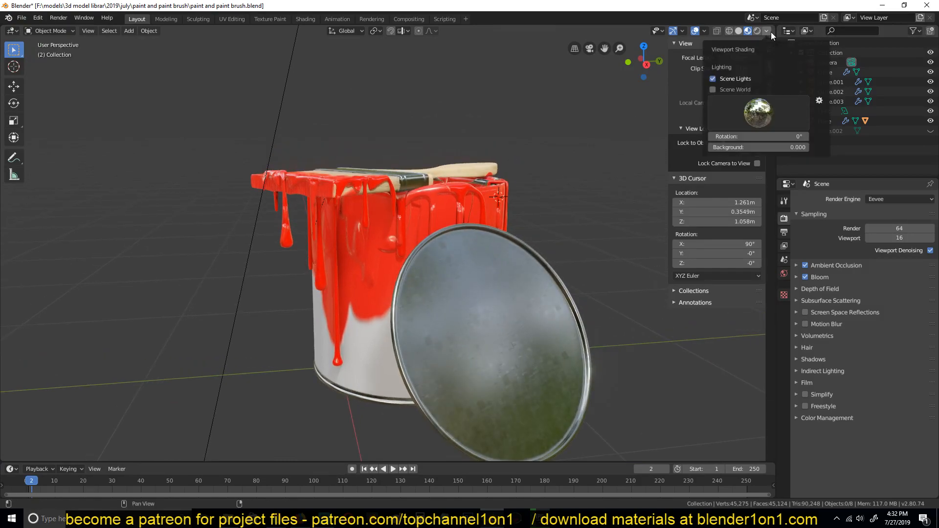
pyautogui.click(766, 31)
pyautogui.click(714, 78)
pyautogui.moveTo(523, 78)
pyautogui.mouseDown(button='middle')
pyautogui.moveTo(480, 145)
pyautogui.moveTo(455, 157)
pyautogui.moveTo(463, 182)
pyautogui.moveTo(198, 75)
pyautogui.moveTo(340, 139)
pyautogui.moveTo(448, 118)
pyautogui.moveTo(345, 132)
pyautogui.moveTo(432, 119)
pyautogui.moveTo(445, 160)
pyautogui.moveTo(396, 216)
pyautogui.moveTo(241, 248)
pyautogui.moveTo(222, 204)
pyautogui.mouseUp(button='middle')
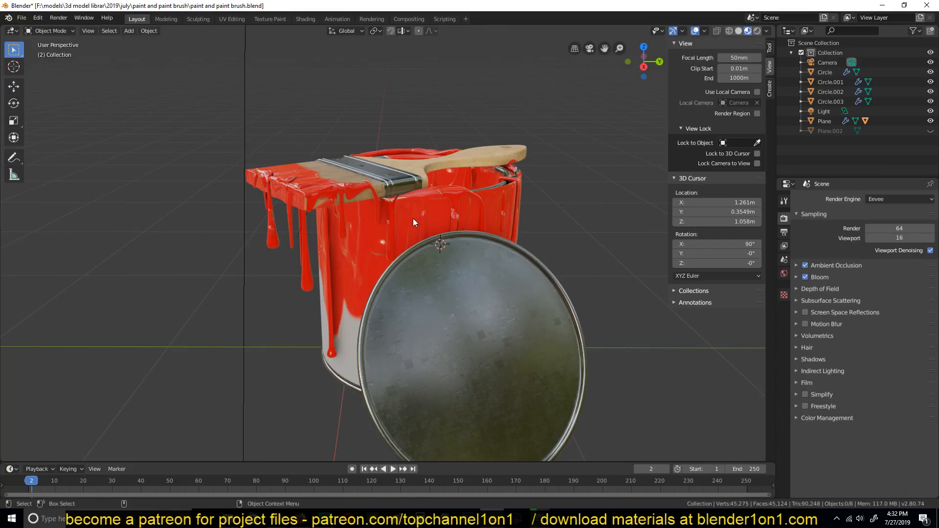
# Step: Switch to the browser to look at the YouTube channel's uploaded videos, then return to Blender
pyautogui.click(310, 509)
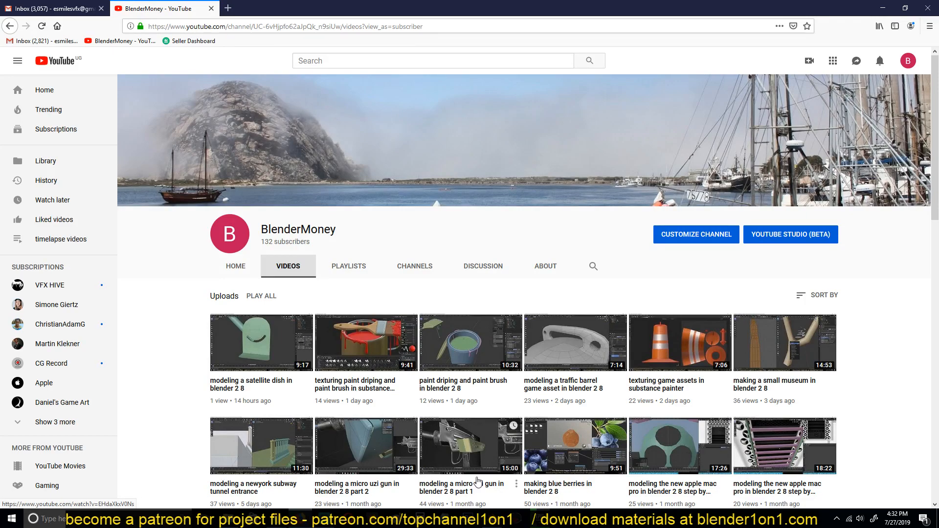
pyautogui.hotkey('alt', 'Tab')
pyautogui.moveTo(341, 275)
pyautogui.mouseDown(button='middle')
pyautogui.moveTo(393, 204)
pyautogui.moveTo(450, 157)
pyautogui.moveTo(474, 219)
pyautogui.moveTo(409, 196)
pyautogui.moveTo(257, 177)
pyautogui.moveTo(313, 196)
pyautogui.mouseUp(button='middle')
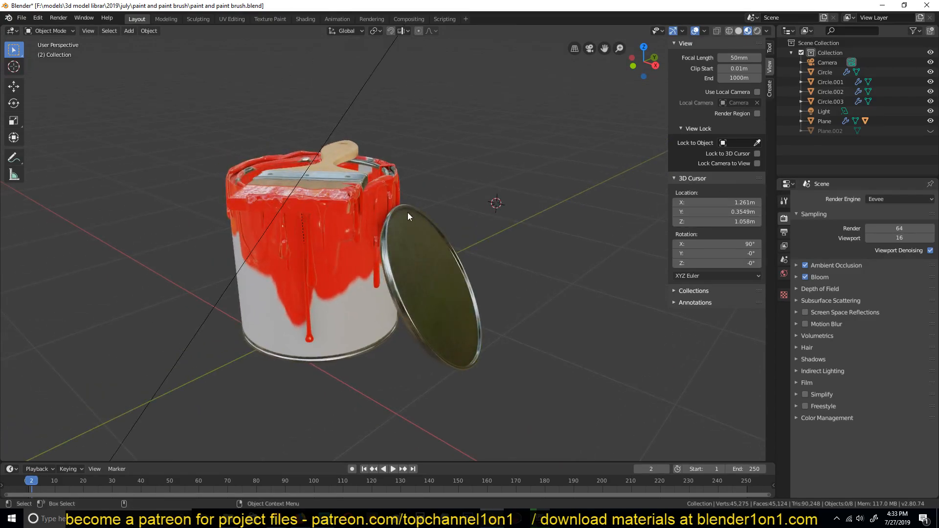
# Step: Show the scene from the top in solid shading and place the 3D cursor in empty space beside the paint can and lid
pyautogui.press('KP_7')
pyautogui.keyDown('shift'); pyautogui.moveTo(374, 243); pyautogui.dragTo(688, 112, button='middle'); pyautogui.keyUp('shift')
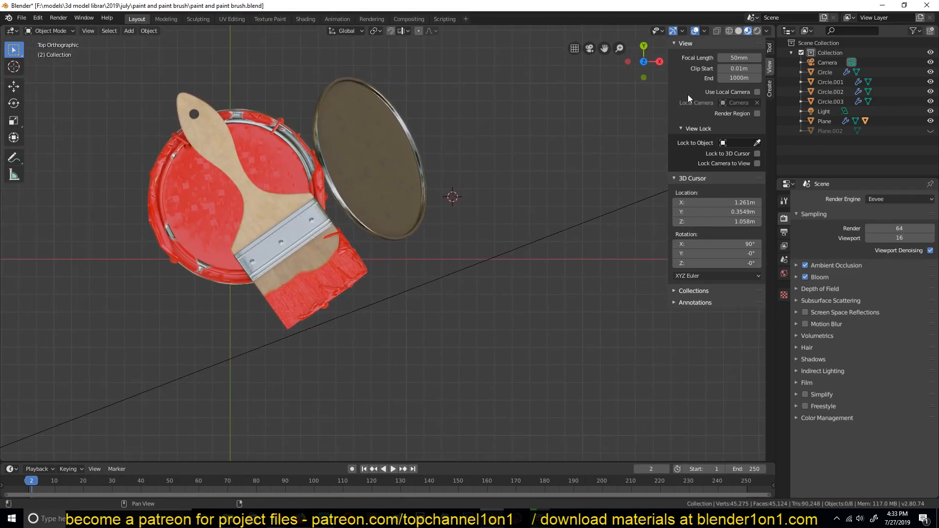
pyautogui.click(739, 31)
pyautogui.keyDown('shift'); pyautogui.moveTo(430, 287); pyautogui.dragTo(438, 219, button='middle'); pyautogui.keyUp('shift')
pyautogui.keyDown('shift'); pyautogui.moveTo(463, 180); pyautogui.dragTo(441, 164, button='middle'); pyautogui.keyUp('shift')
pyautogui.rightClick(440, 271)
pyautogui.press('Escape')
pyautogui.keyDown('shift'); pyautogui.rightClick(501, 254); pyautogui.keyUp('shift')
# Step: Add a mesh plane at the 3D cursor and scale it to about 0.356
pyautogui.hotkey('shift', 'a')
pyautogui.moveTo(501, 254)
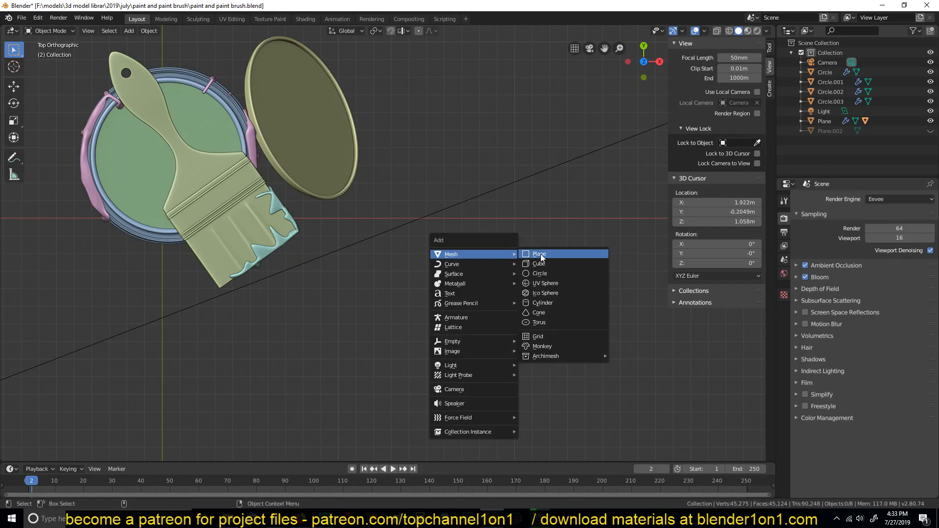
pyautogui.click(545, 260)
pyautogui.press('s')
pyautogui.click(556, 279)
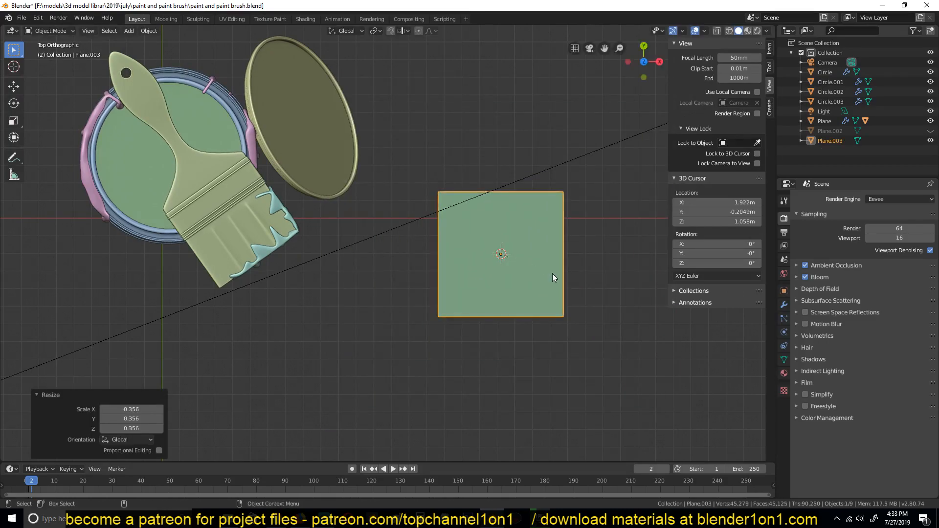
pyautogui.moveTo(556, 278); pyautogui.dragTo(513, 213, button='middle')
# Step: Add a Skin modifier to the new plane
pyautogui.click(785, 305)
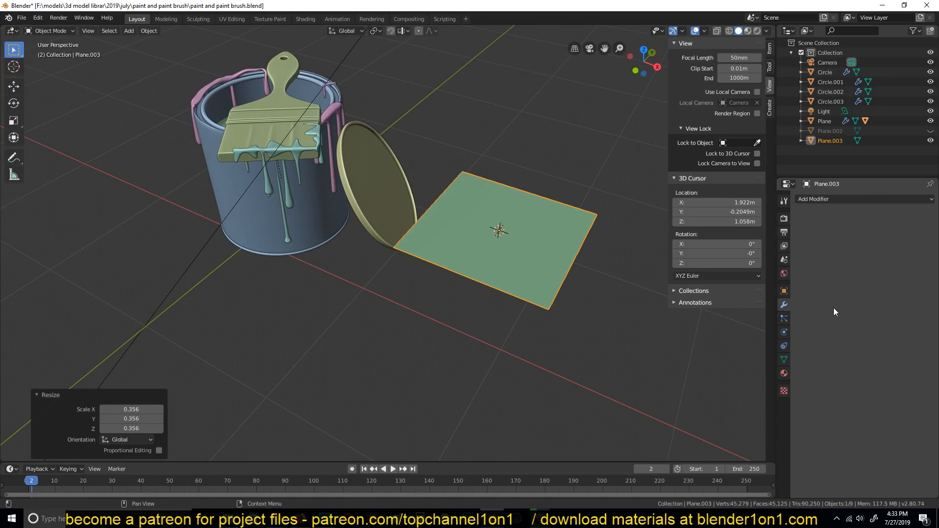
pyautogui.click(853, 200)
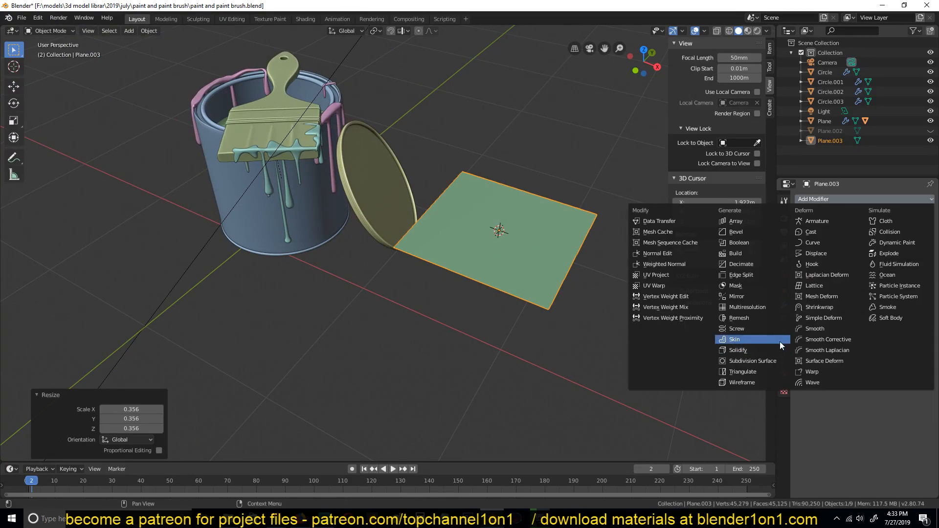
pyautogui.click(727, 340)
pyautogui.moveTo(515, 283); pyautogui.dragTo(424, 265, button='middle')
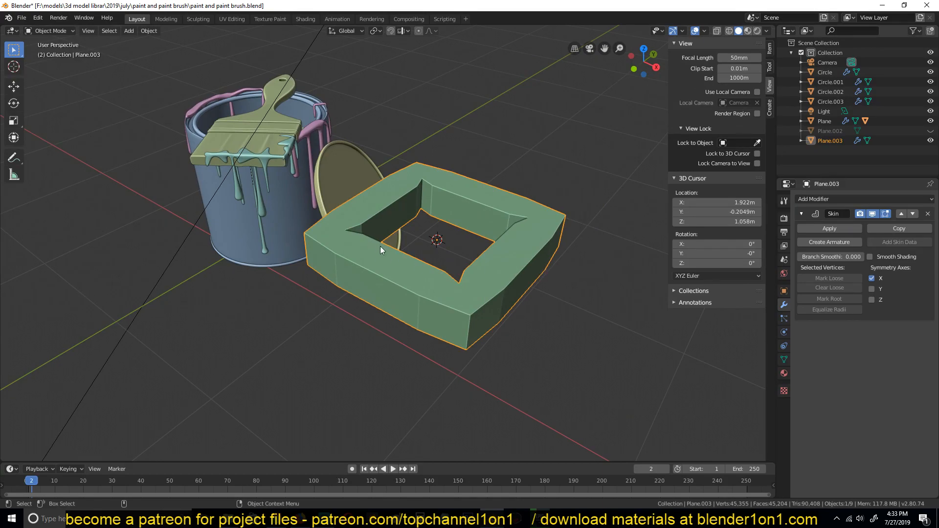
pyautogui.keyDown('shift'); pyautogui.moveTo(466, 268); pyautogui.dragTo(404, 214, button='middle'); pyautogui.keyUp('shift')
pyautogui.scroll(-2, 478, 279)
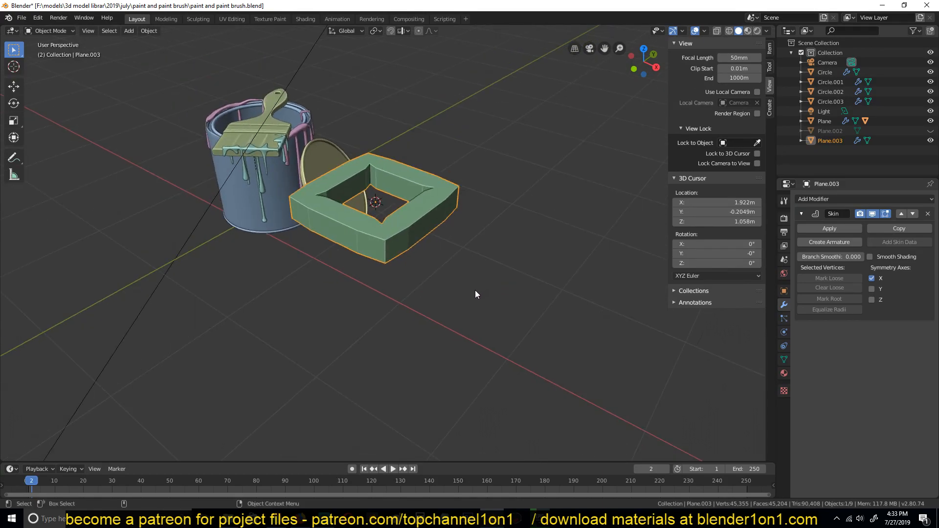
# Step: Add an ico sphere with 1 subdivision at the 3D cursor
pyautogui.hotkey('shift', 'a')
pyautogui.moveTo(478, 277)
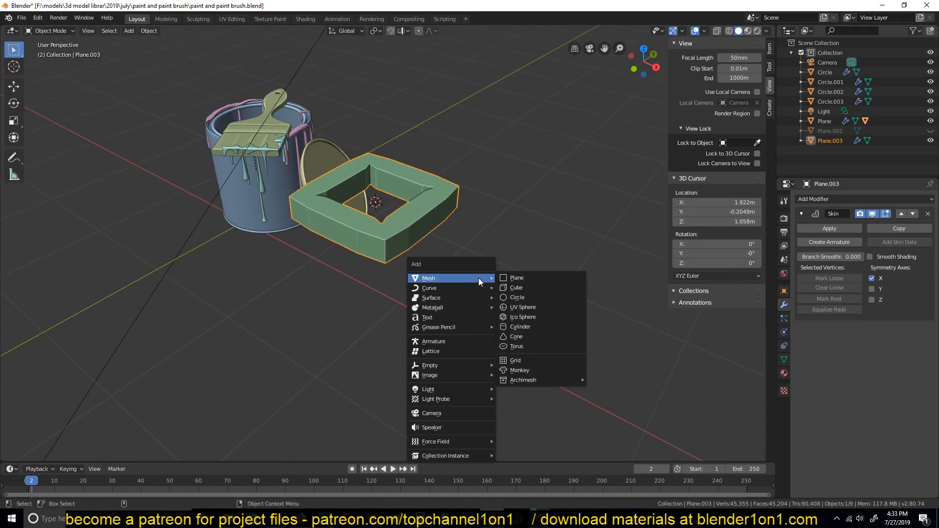
pyautogui.click(521, 318)
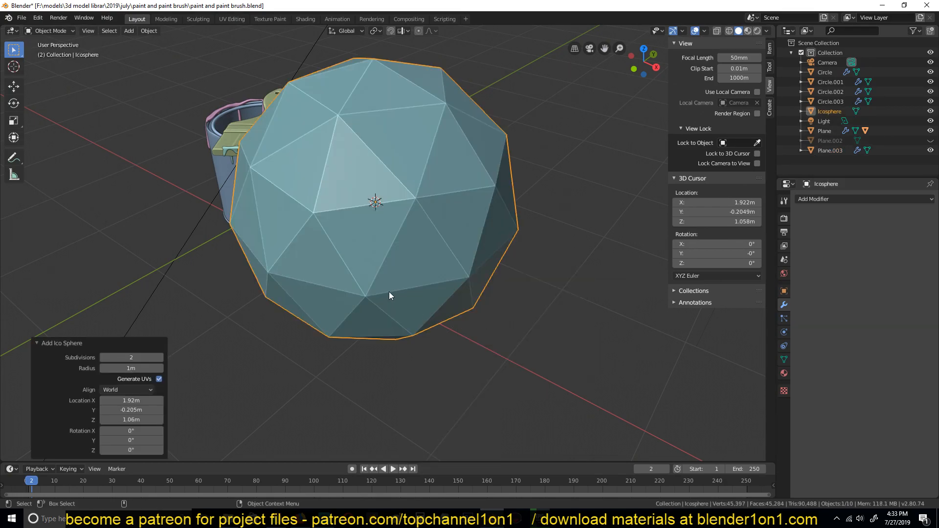
pyautogui.click(102, 356)
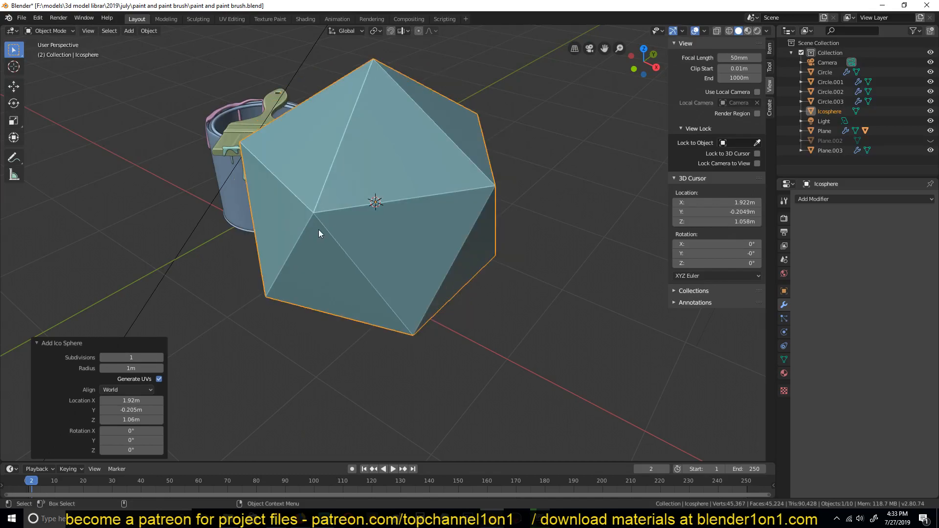
# Step: Move the ico sphere clear of the skinned plane and scale it to about 0.543
pyautogui.press('g')
pyautogui.click(603, 392)
pyautogui.press('s')
pyautogui.click(576, 363)
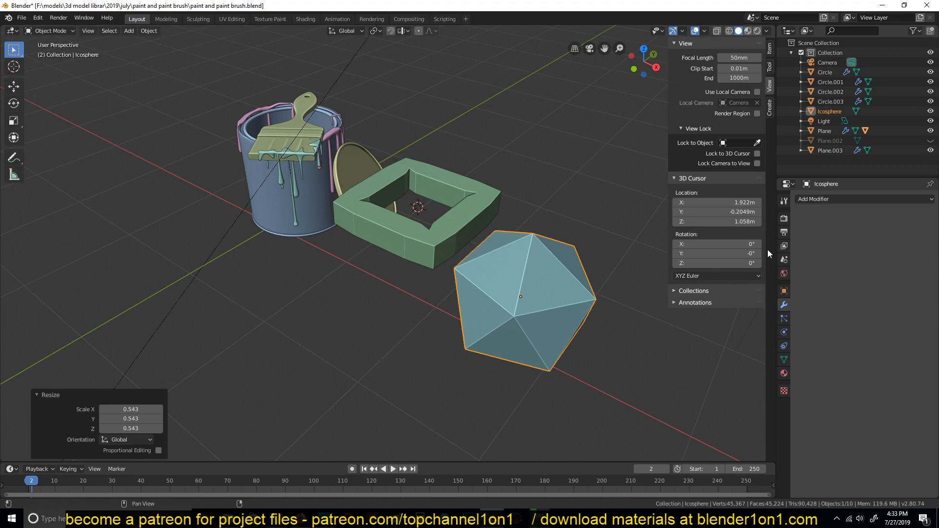
# Step: Add a Skin modifier to the ico sphere
pyautogui.click(842, 201)
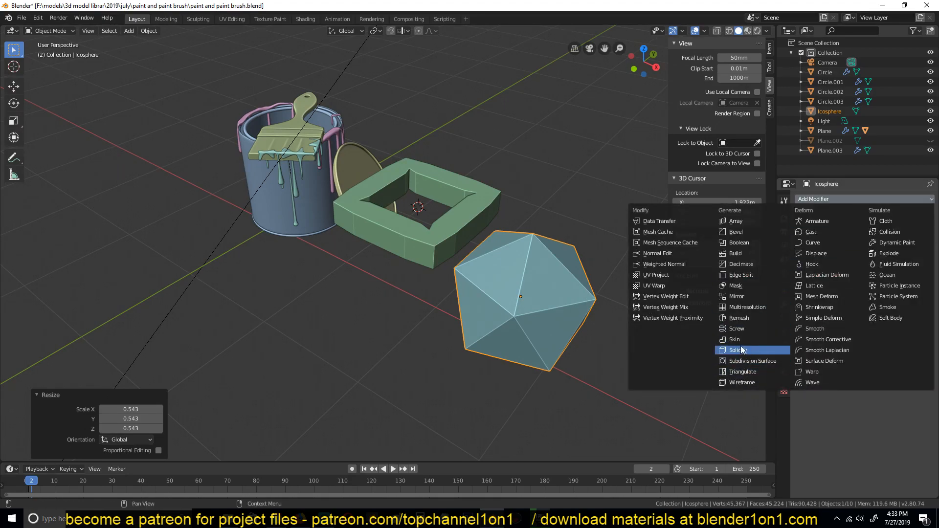
pyautogui.click(737, 340)
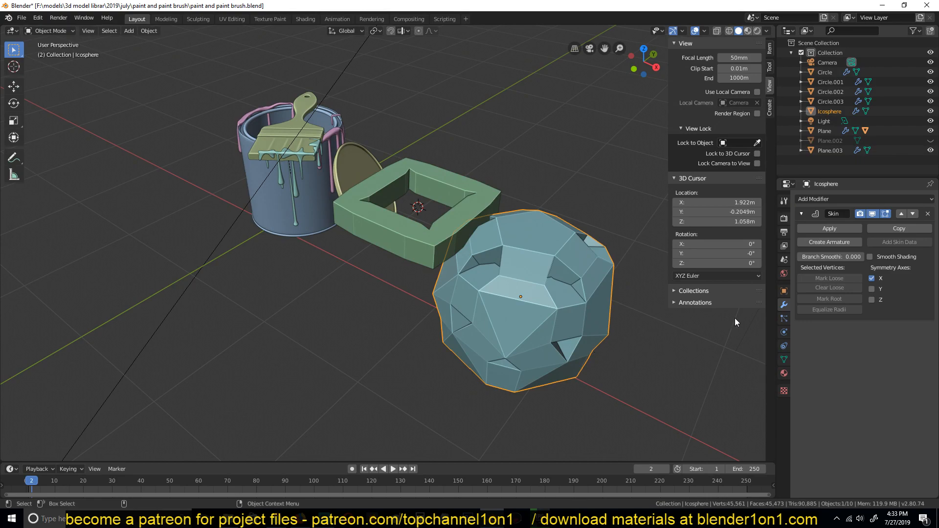
pyautogui.moveTo(582, 263); pyautogui.dragTo(534, 252, button='middle')
pyautogui.press('Tab')
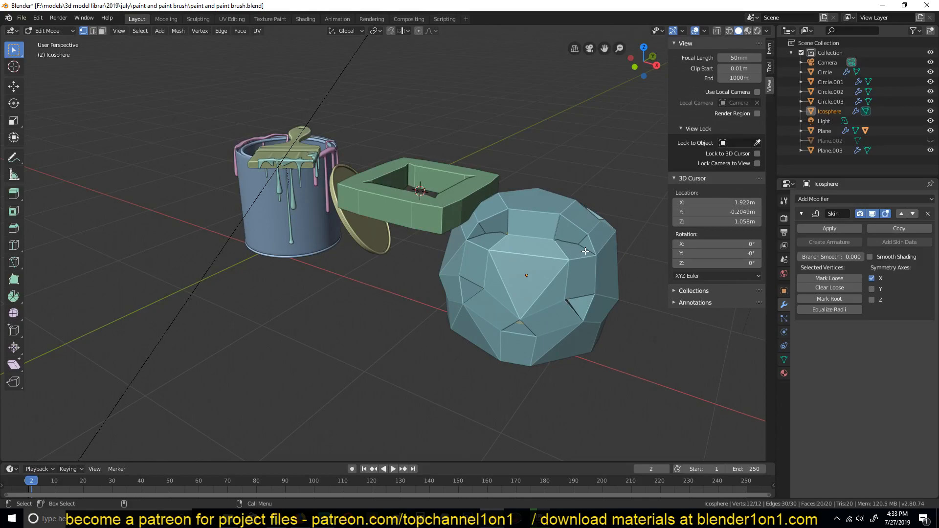
pyautogui.press('Tab')
# Step: Thin the ico sphere's skin in Edit Mode with all vertices selected, resizing it by about 0.333 and again by about 0.48
pyautogui.press('z')
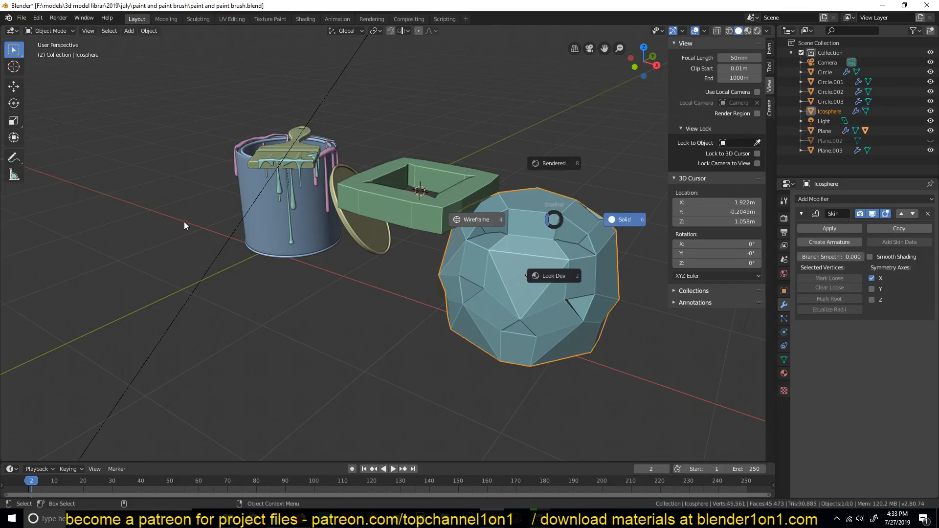
pyautogui.click(537, 241)
pyautogui.press('Tab')
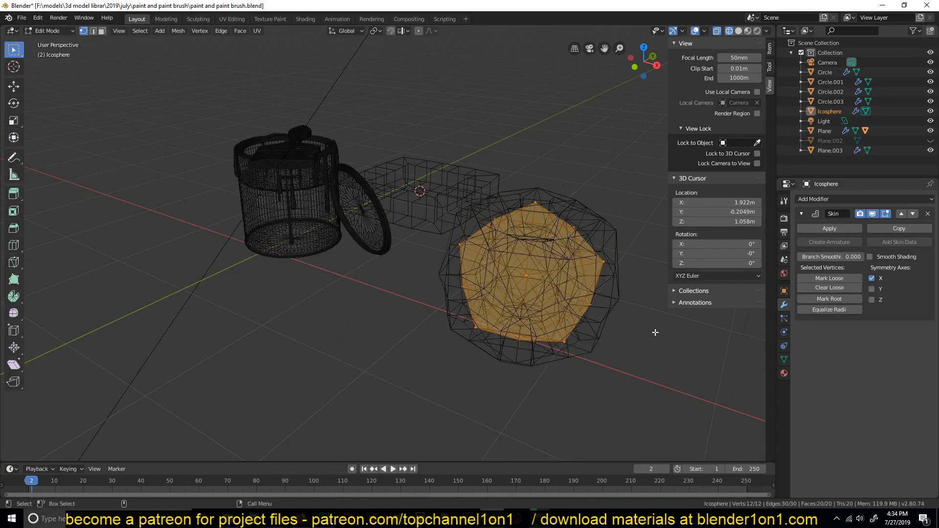
pyautogui.press('s')
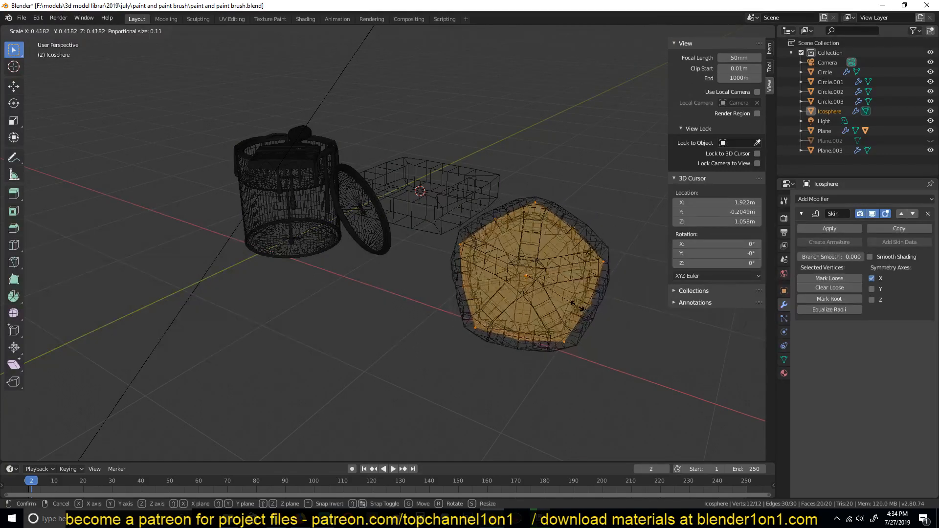
pyautogui.click(569, 303)
pyautogui.press('z')
pyautogui.click(631, 306)
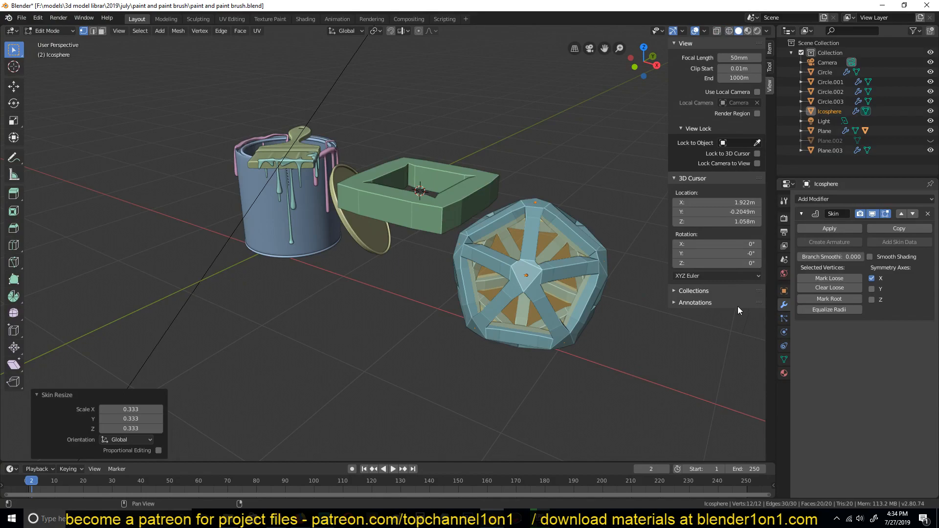
pyautogui.hotkey('ctrl', 'a')
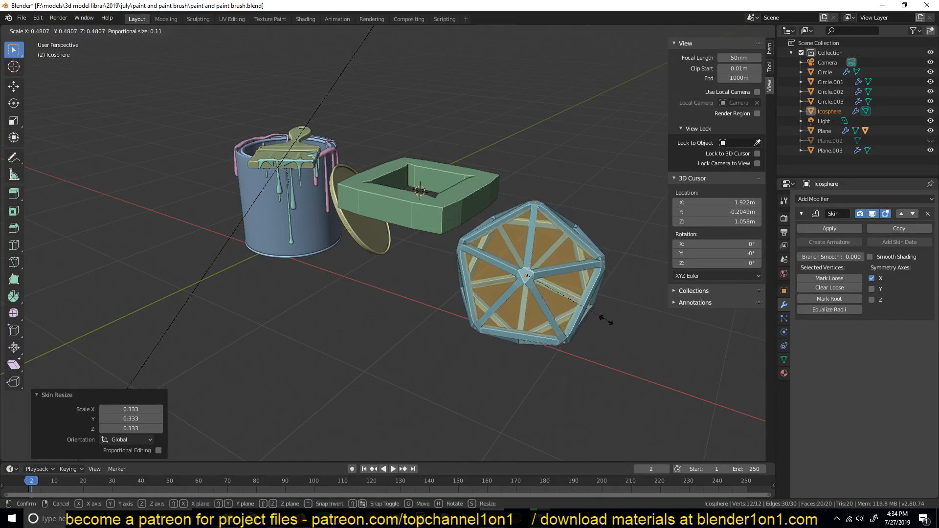
pyautogui.click(601, 320)
# Step: Leave Edit Mode and delete the ico sphere
pyautogui.press('Tab')
pyautogui.moveTo(572, 325); pyautogui.dragTo(528, 315, button='middle')
pyautogui.press('x')
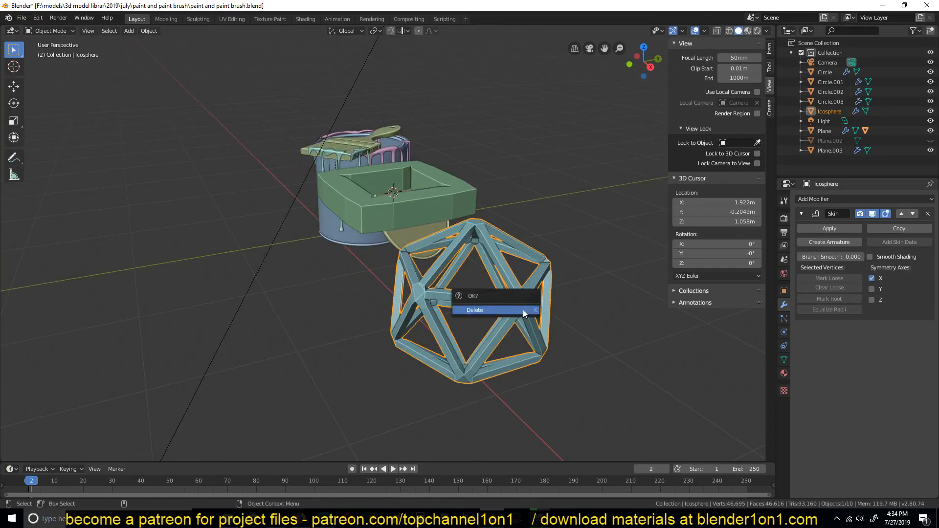
pyautogui.click(524, 309)
# Step: Select the skinned plane and examine its original mesh in Edit Mode with wireframe shading
pyautogui.click(472, 223)
pyautogui.moveTo(472, 224)
pyautogui.mouseDown(button='middle')
pyautogui.moveTo(518, 248)
pyautogui.moveTo(542, 296)
pyautogui.mouseUp(button='middle')
pyautogui.press('Tab')
pyautogui.press('z')
pyautogui.click(360, 287)
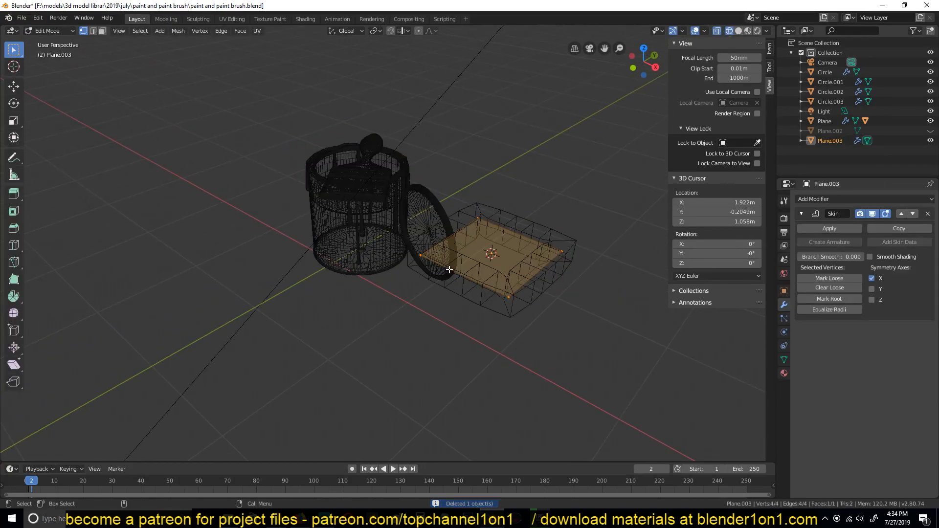
pyautogui.press('z')
pyautogui.click(554, 265)
pyautogui.press('Tab')
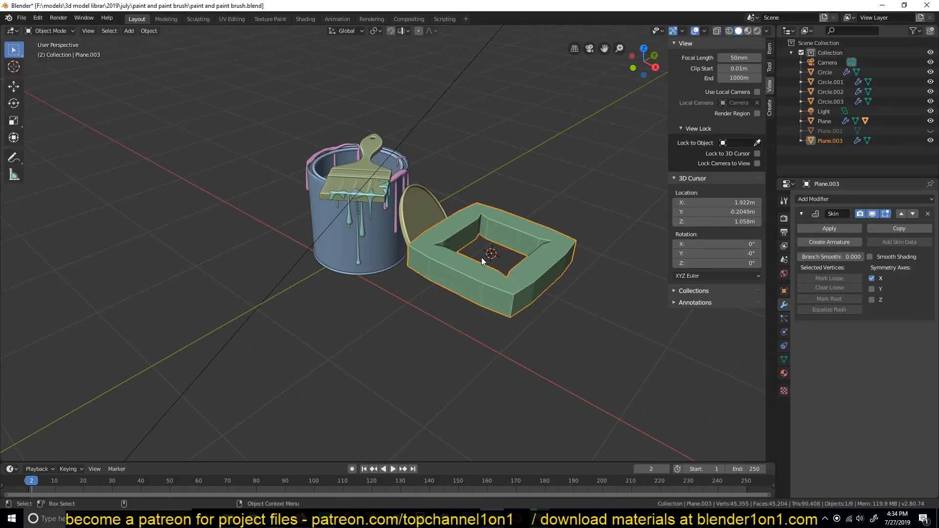
# Step: Delete the two vertices of the plane's far edge in wireframe Edit Mode, then return to Object Mode in solid shading
pyautogui.press('Tab')
pyautogui.hotkey('shift', 'z')
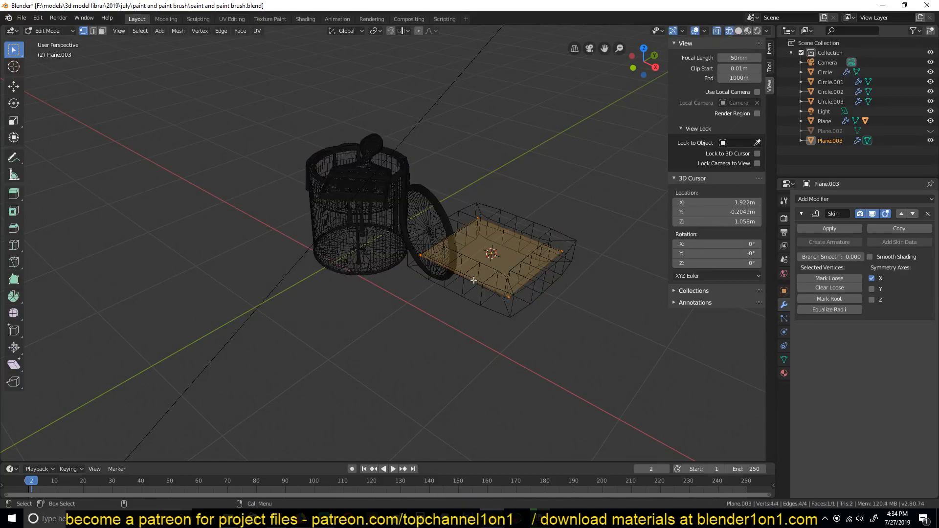
pyautogui.hotkey('alt', 'a')
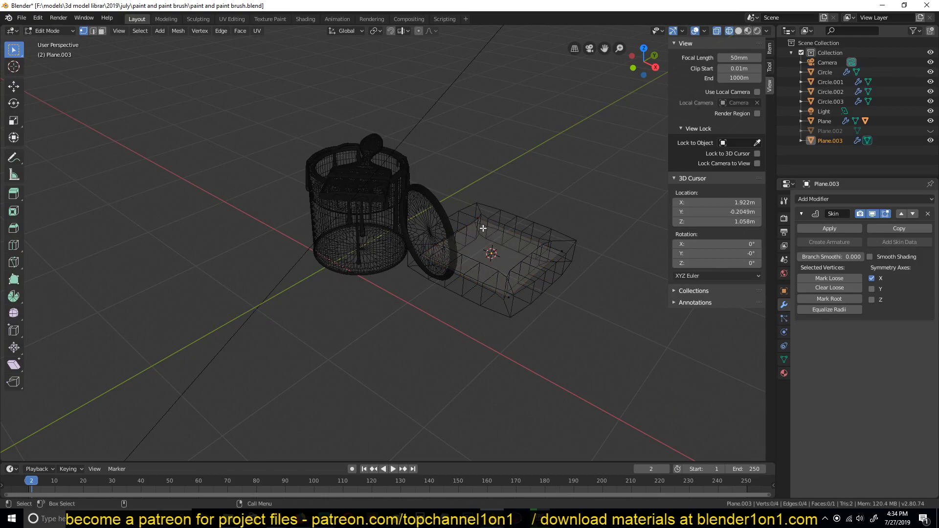
pyautogui.keyDown('alt'); pyautogui.click(492, 221); pyautogui.keyUp('alt')
pyautogui.press('x')
pyautogui.click(484, 219)
pyautogui.press('z')
pyautogui.click(665, 288)
pyautogui.press('Tab')
pyautogui.moveTo(535, 315)
pyautogui.mouseDown(button='middle')
pyautogui.moveTo(487, 299)
pyautogui.moveTo(398, 239)
pyautogui.mouseUp(button='middle')
pyautogui.scroll(2, 488, 297)
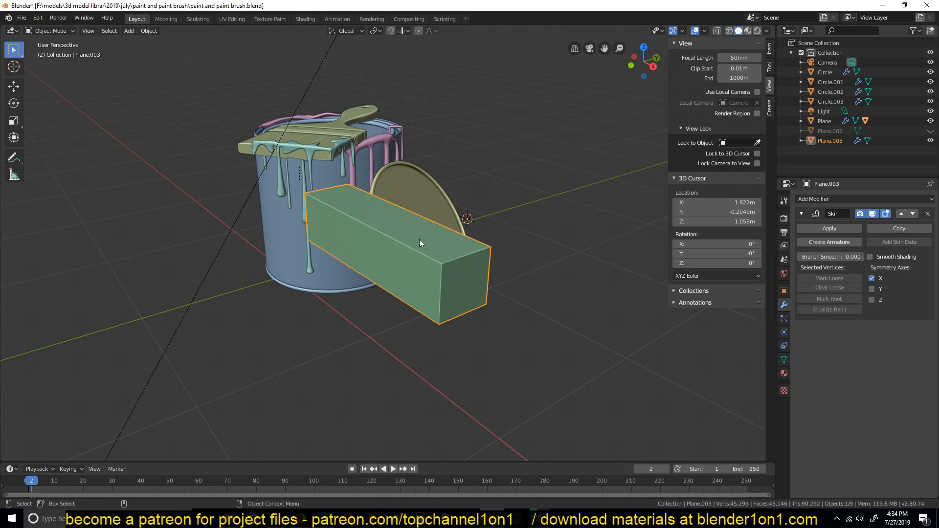
# Step: Select the brush's paint drips and examine the model in Look Dev shading
pyautogui.click(310, 154)
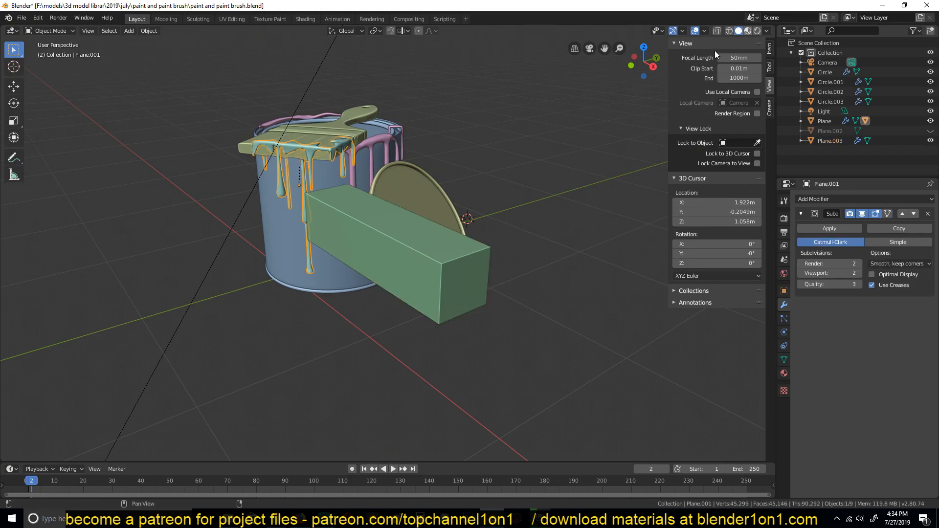
pyautogui.press('z')
pyautogui.hotkey('alt', 'a')
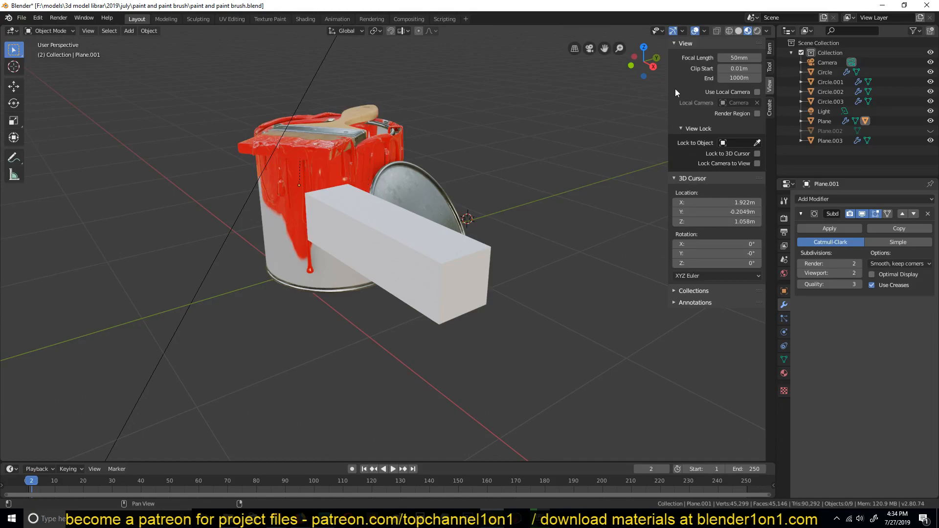
# Step: Add a Subdivision Surface modifier to the skinned bar and view it in solid shading
pyautogui.click(467, 298)
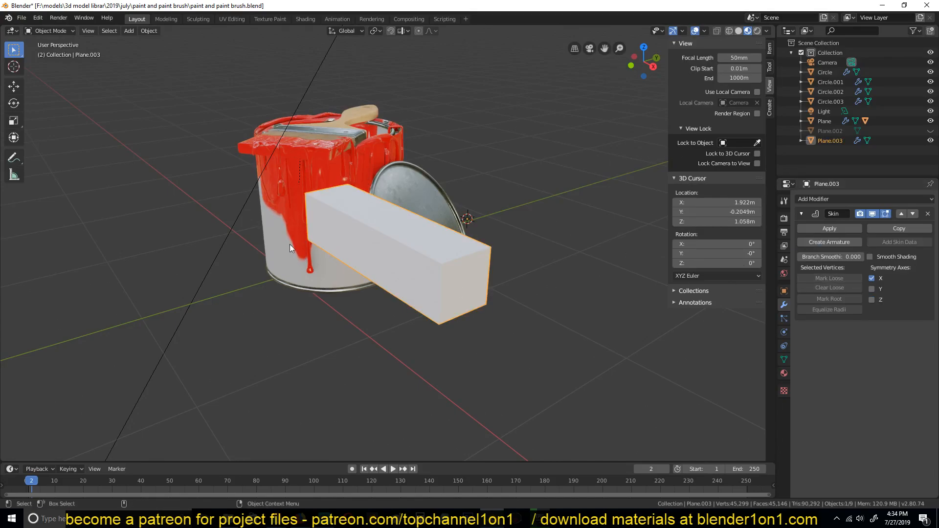
pyautogui.click(866, 200)
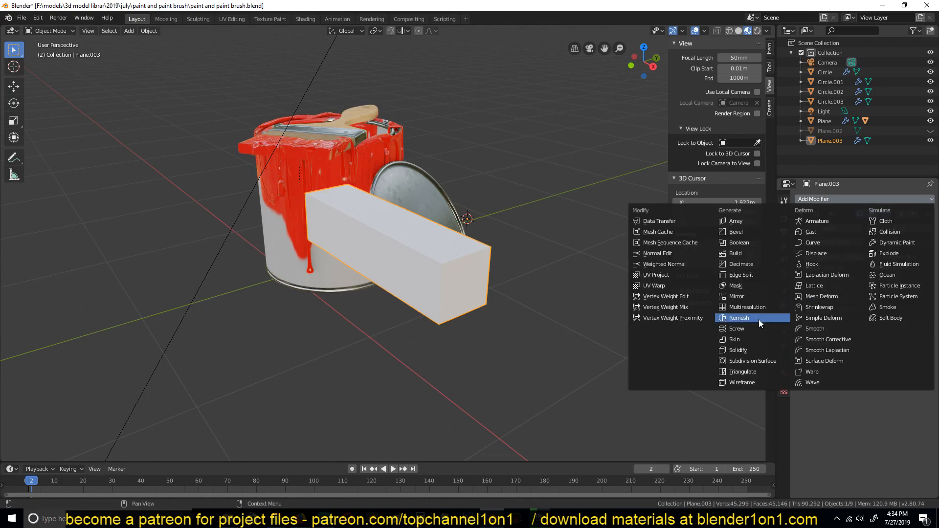
pyautogui.click(759, 362)
pyautogui.moveTo(427, 334); pyautogui.dragTo(355, 302, button='middle')
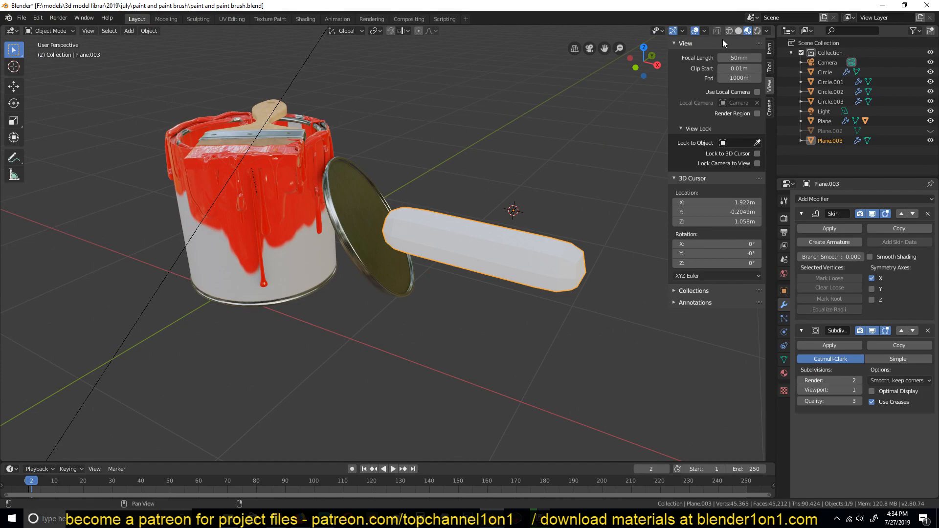
pyautogui.click(738, 31)
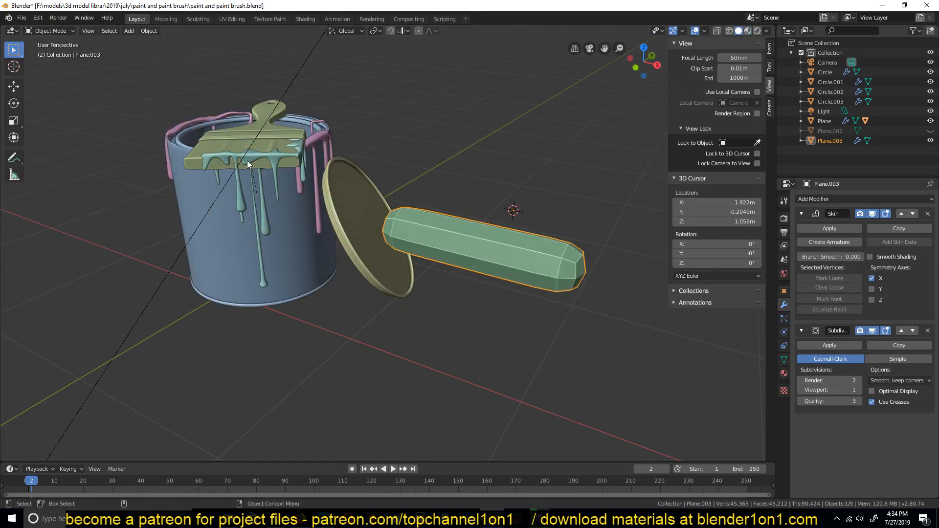
# Step: Apply Shade Smooth to the skinned bar and inspect it from several angles and in Edit Mode
pyautogui.rightClick(475, 243)
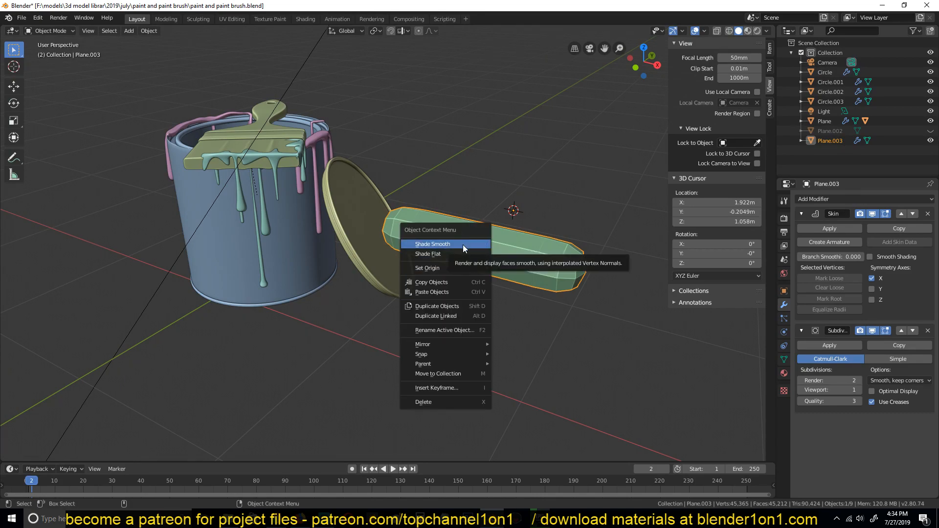
pyautogui.click(463, 244)
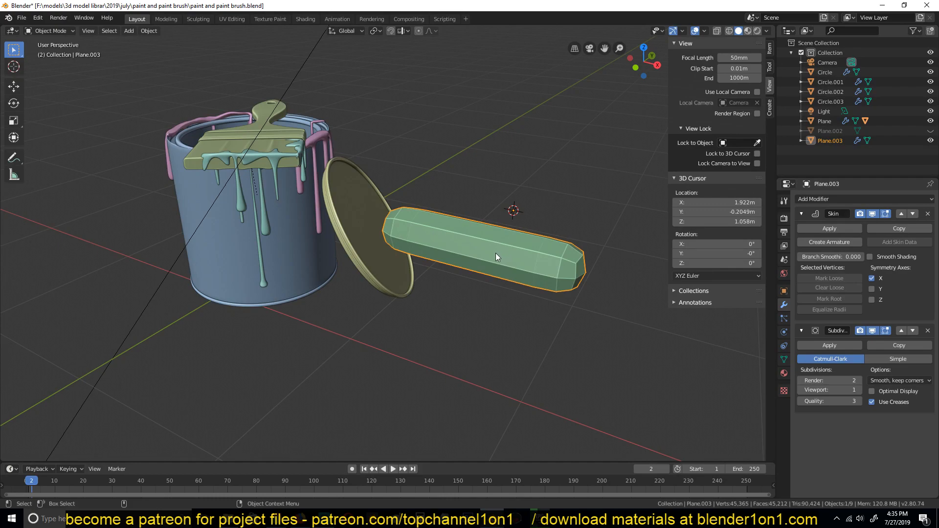
pyautogui.moveTo(497, 253); pyautogui.dragTo(487, 249, button='middle')
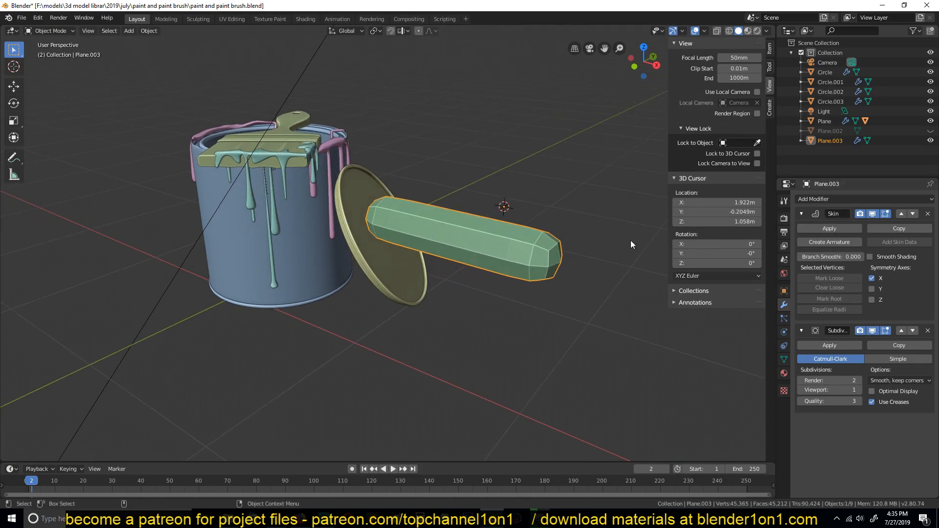
pyautogui.moveTo(594, 259); pyautogui.dragTo(579, 266, button='middle')
pyautogui.scroll(3, 580, 263)
pyautogui.scroll(-3, 580, 262)
pyautogui.press('Tab')
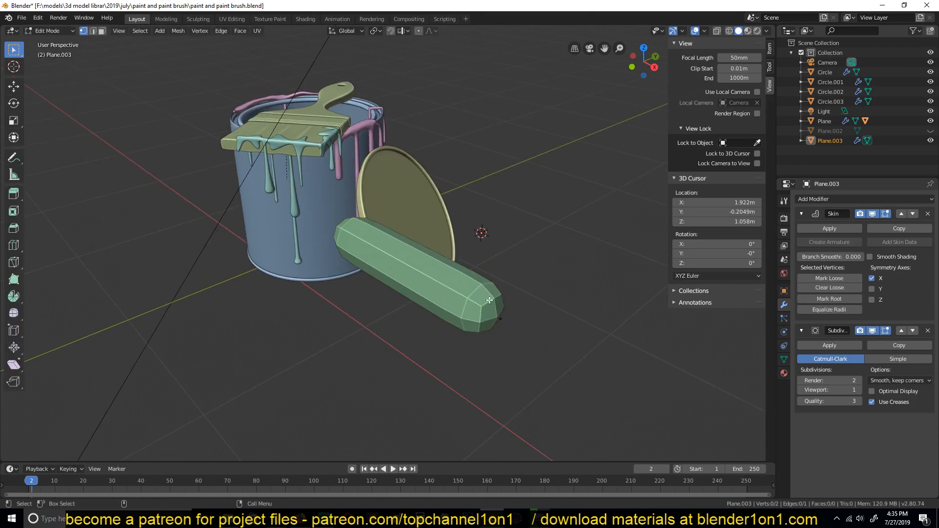
pyautogui.press('Tab')
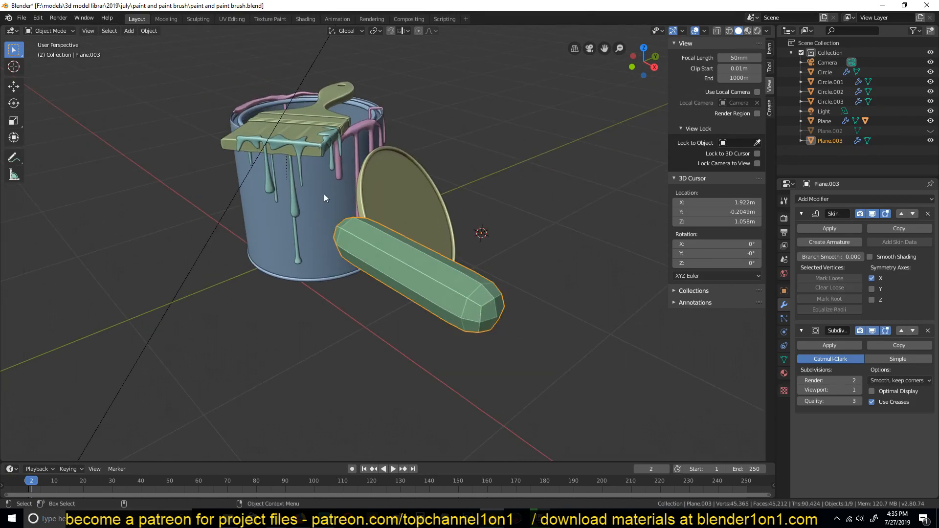
# Step: Give the skinned bar a new material with a red base color and about 0.108 roughness, and view it in Look Dev shading
pyautogui.click(784, 373)
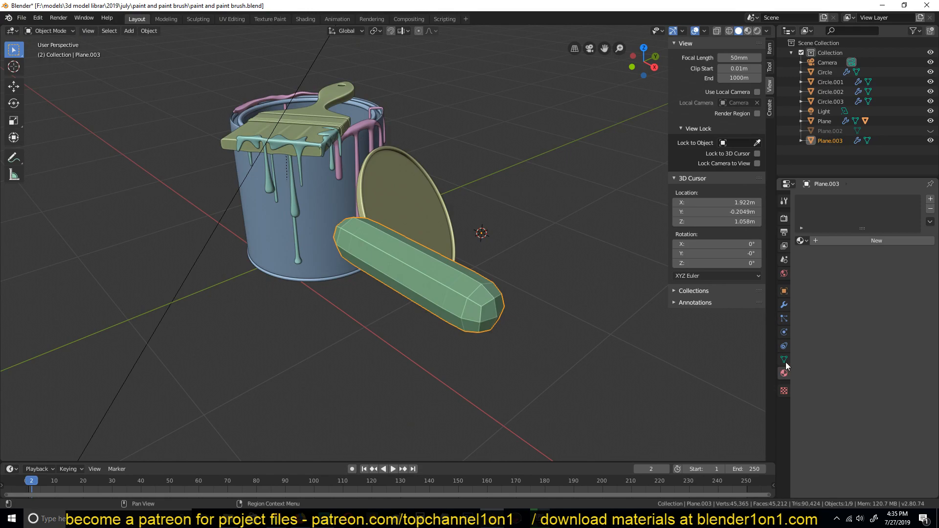
pyautogui.click(804, 240)
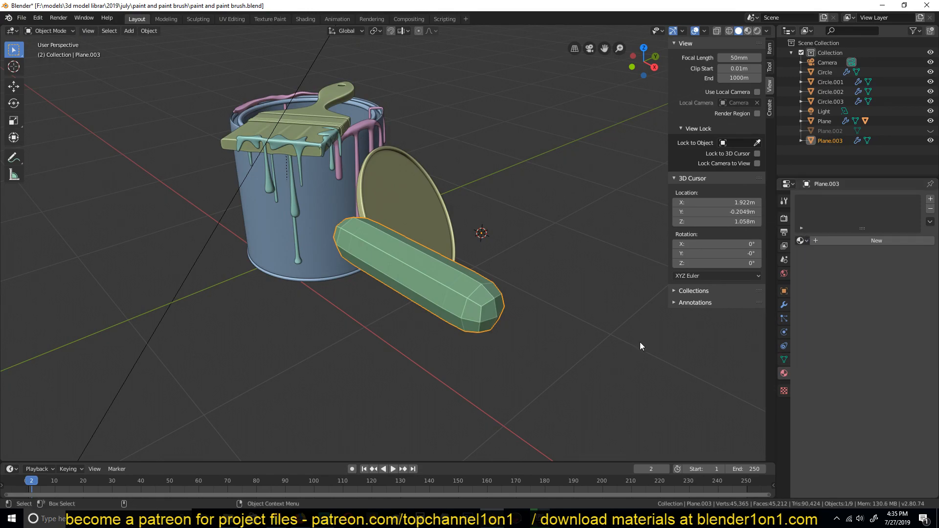
pyautogui.click(865, 240)
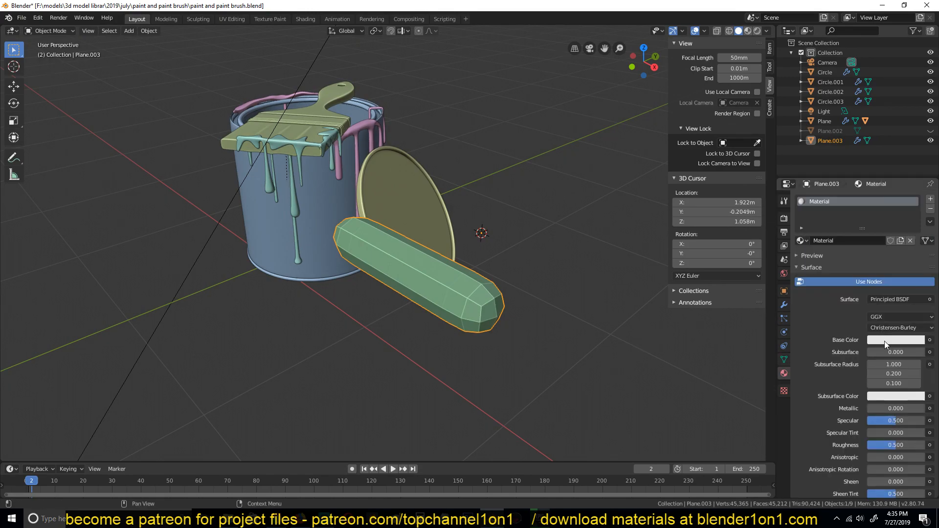
pyautogui.click(884, 342)
pyautogui.click(903, 234)
pyautogui.moveTo(896, 445); pyautogui.dragTo(874, 446)
pyautogui.click(749, 32)
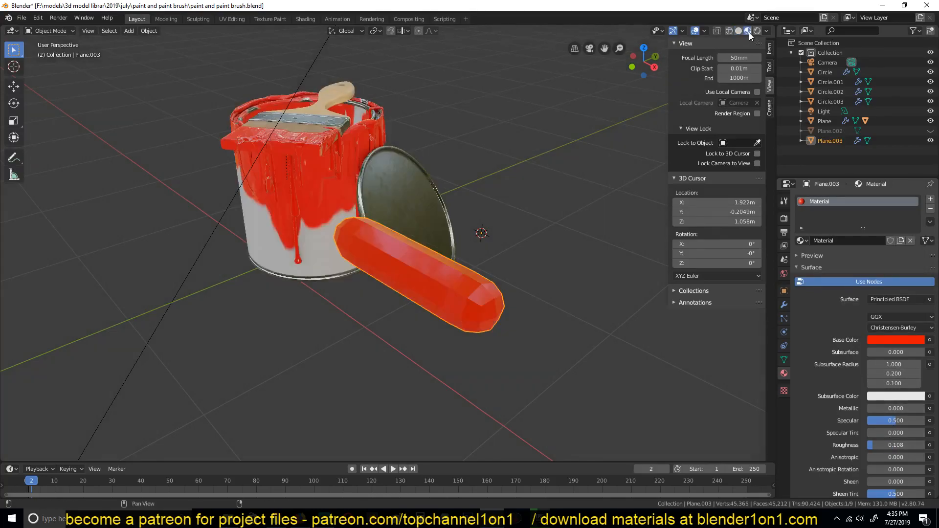
pyautogui.moveTo(485, 140); pyautogui.dragTo(523, 136, button='middle')
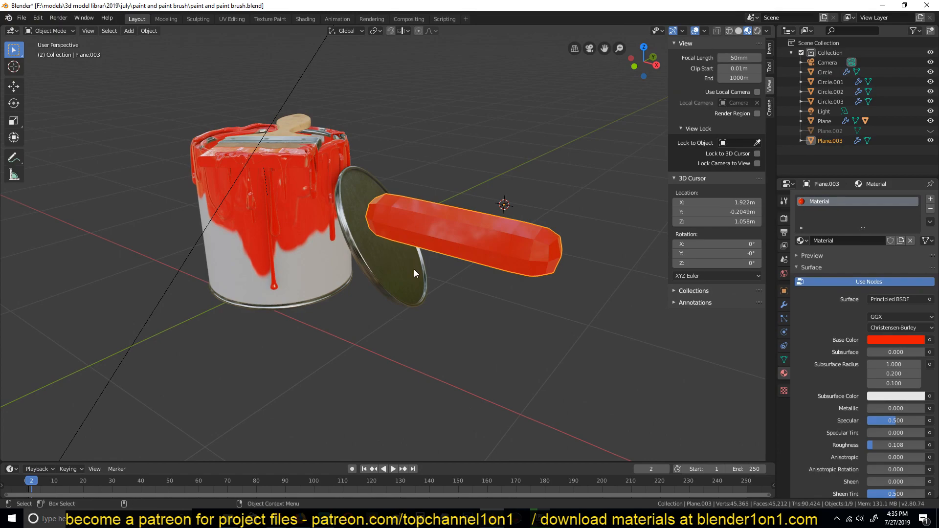
# Step: Extrude the bar's end vertex farthest from the can straight down along Z by about 1 m in wireframe Edit Mode
pyautogui.press('Tab')
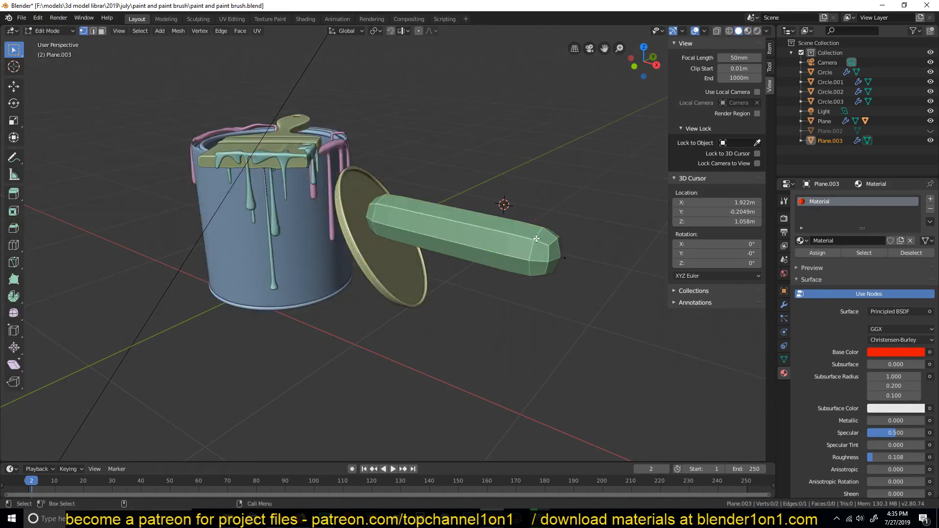
pyautogui.hotkey('shift', 'z')
pyautogui.click(577, 253)
pyautogui.moveTo(577, 253); pyautogui.dragTo(579, 143, button='middle')
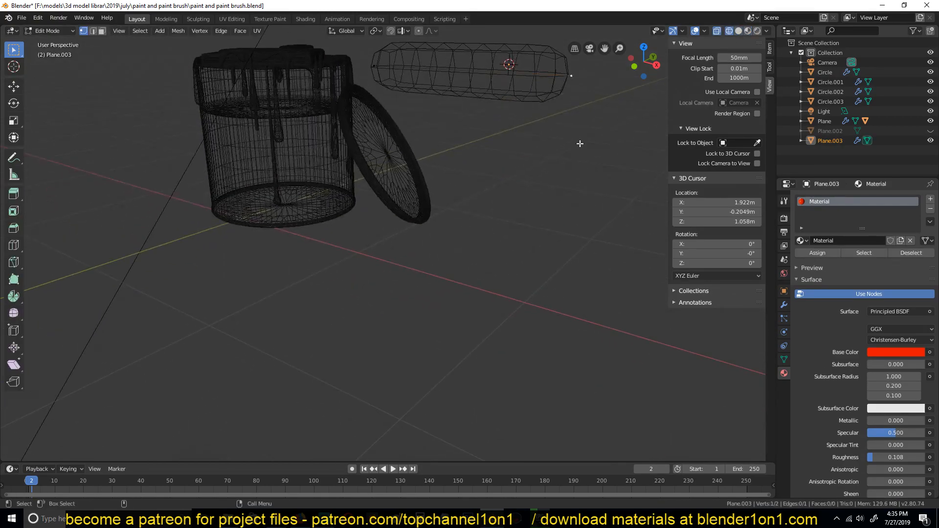
pyautogui.press('e')
pyautogui.press('z')
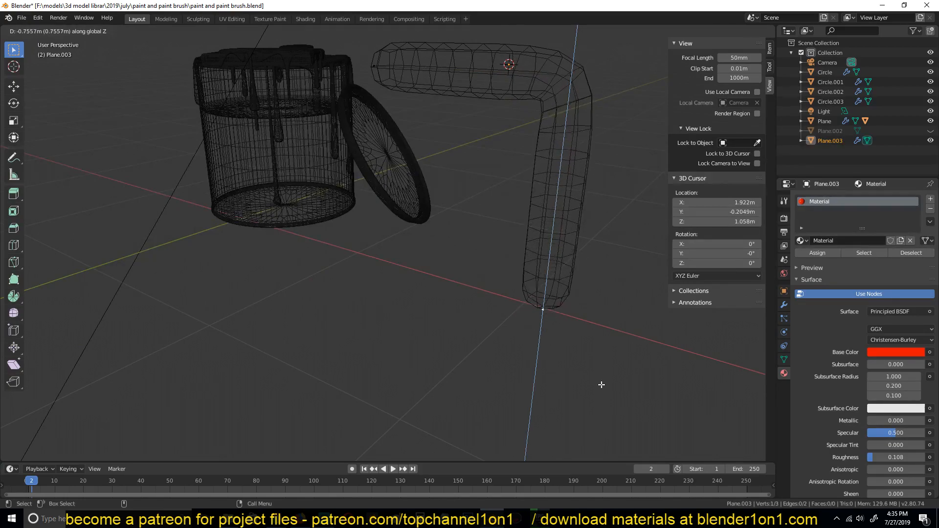
pyautogui.rightClick(601, 383)
pyautogui.scroll(-3, 580, 348)
pyautogui.press('g')
pyautogui.press('z')
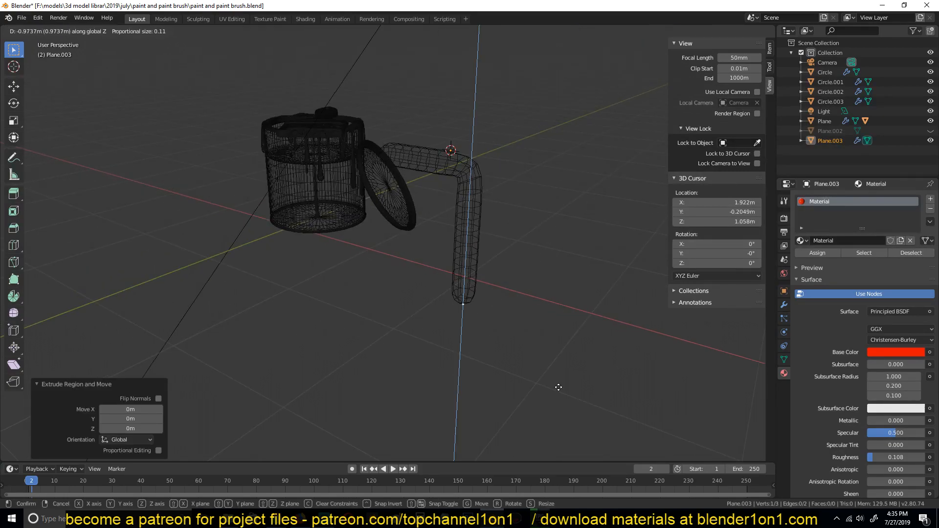
pyautogui.click(560, 396)
# Step: Extrude the bar's end vertex beside the lid straight down along Z, and return to Object Mode in solid shading
pyautogui.moveTo(559, 396); pyautogui.dragTo(423, 170, button='middle')
pyautogui.click(425, 169)
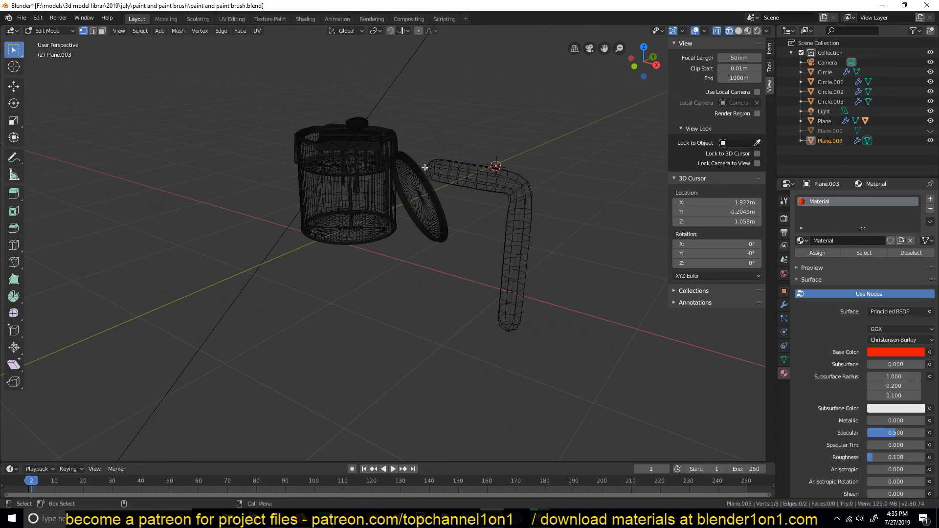
pyautogui.press('e')
pyautogui.press('z')
pyautogui.click(424, 266)
pyautogui.press('Tab')
pyautogui.hotkey('shift', 'z')
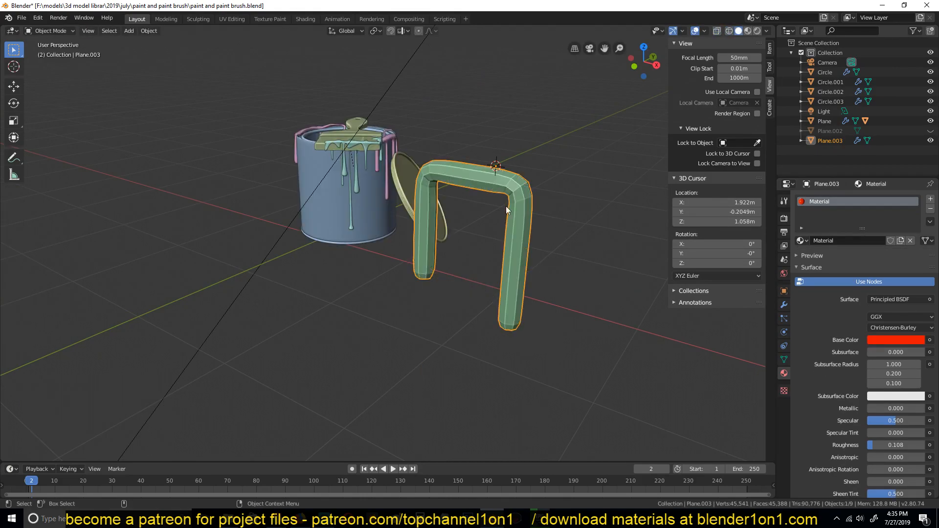
# Step: Examine the two-legged shape's underlying mesh in wireframe Edit Mode by selecting its two upper corner vertices
pyautogui.moveTo(486, 203)
pyautogui.mouseDown(button='middle')
pyautogui.moveTo(471, 211)
pyautogui.moveTo(393, 160)
pyautogui.moveTo(405, 154)
pyautogui.moveTo(306, 145)
pyautogui.mouseUp(button='middle')
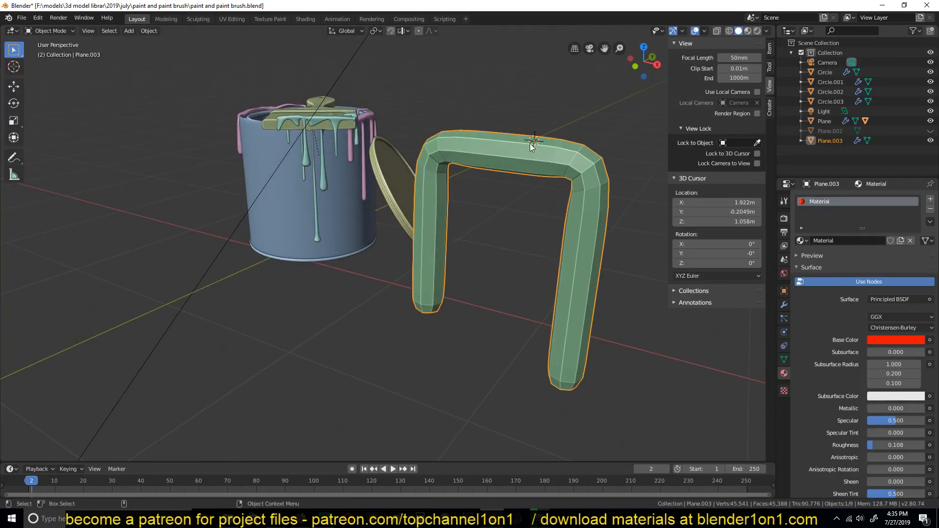
pyautogui.moveTo(564, 180); pyautogui.dragTo(549, 115, button='middle')
pyautogui.press('Tab')
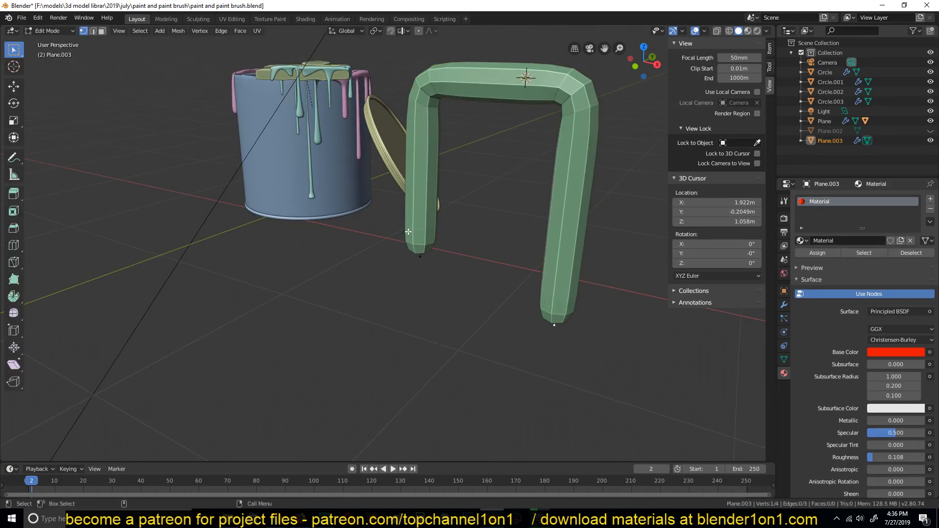
pyautogui.press('z')
pyautogui.click(421, 91)
pyautogui.keyDown('ctrl'); pyautogui.click(584, 89); pyautogui.keyUp('ctrl')
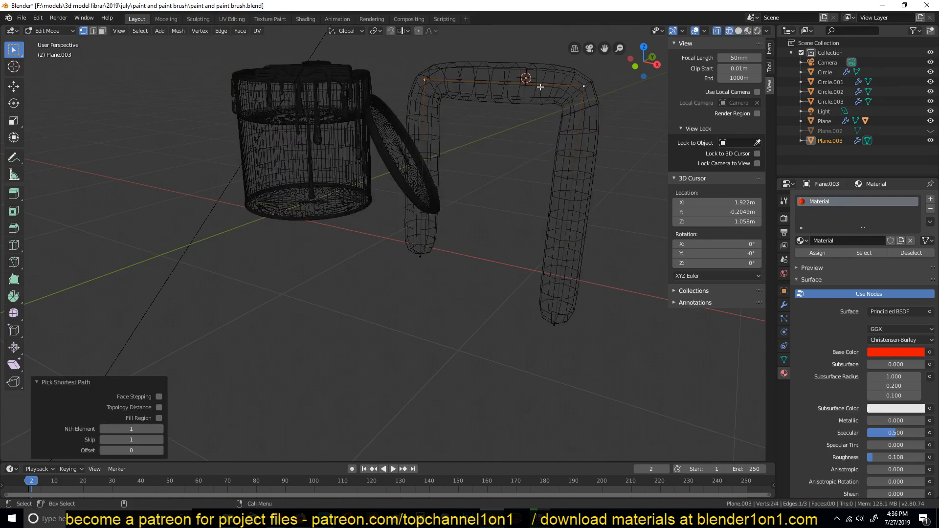
# Step: Try to enlarge the end of the leg beside the lid with an ordinary Scale of its end vertex
pyautogui.click(413, 263)
pyautogui.hotkey('shift', 'o')
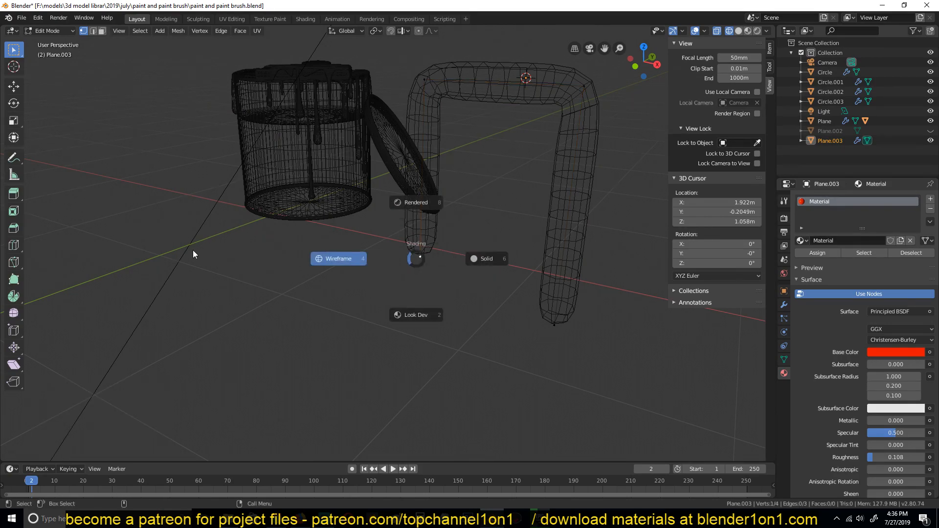
pyautogui.click(384, 263)
pyautogui.press('s')
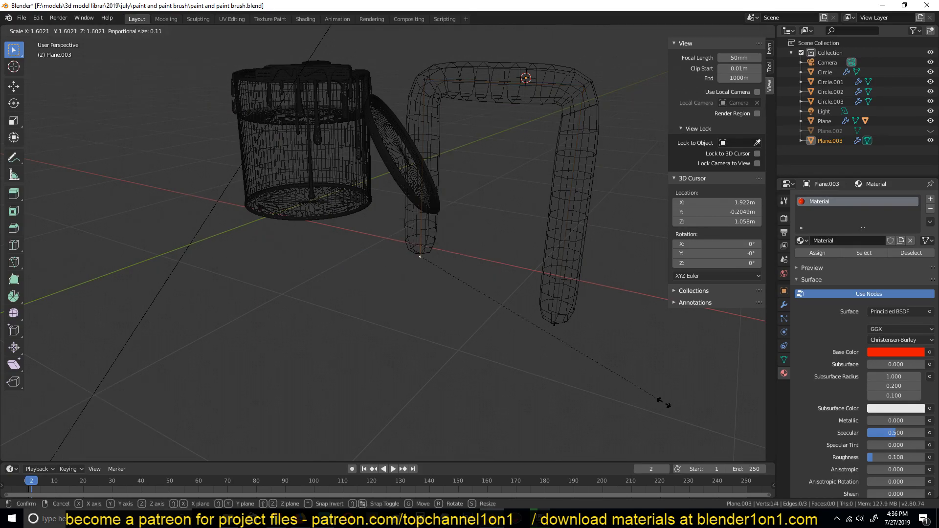
pyautogui.click(628, 374)
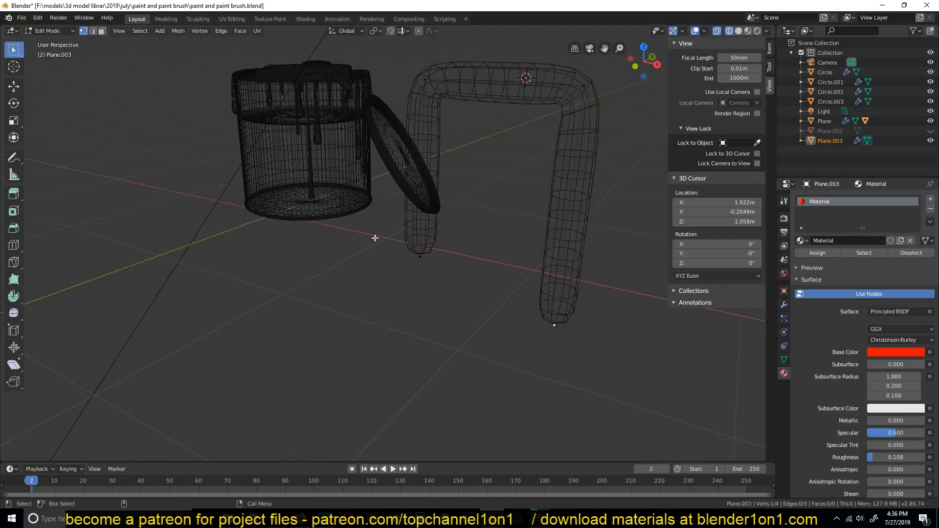
# Step: Try resizing the skin thickness at the bottom vertices of the short and long legs, cancelling each change
pyautogui.click(411, 255)
pyautogui.press('s')
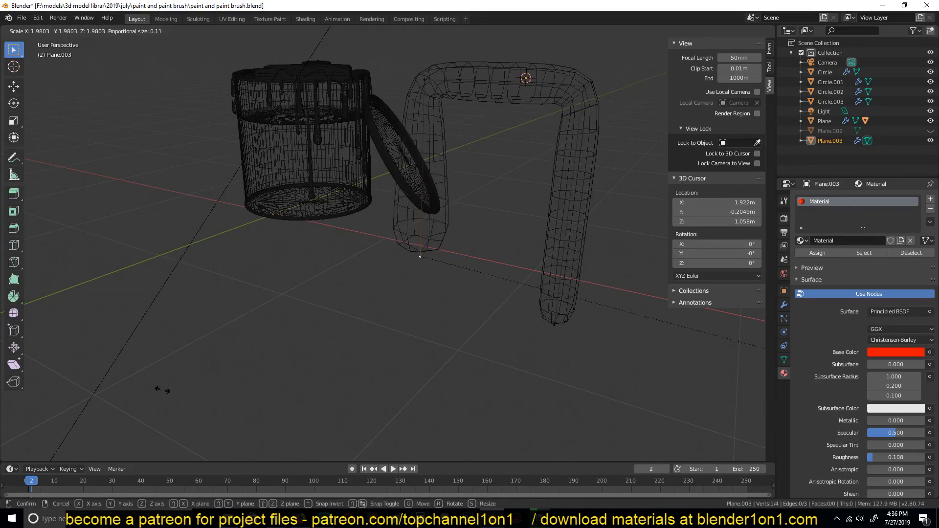
pyautogui.rightClick(47, 312)
pyautogui.hotkey('shift', 'z')
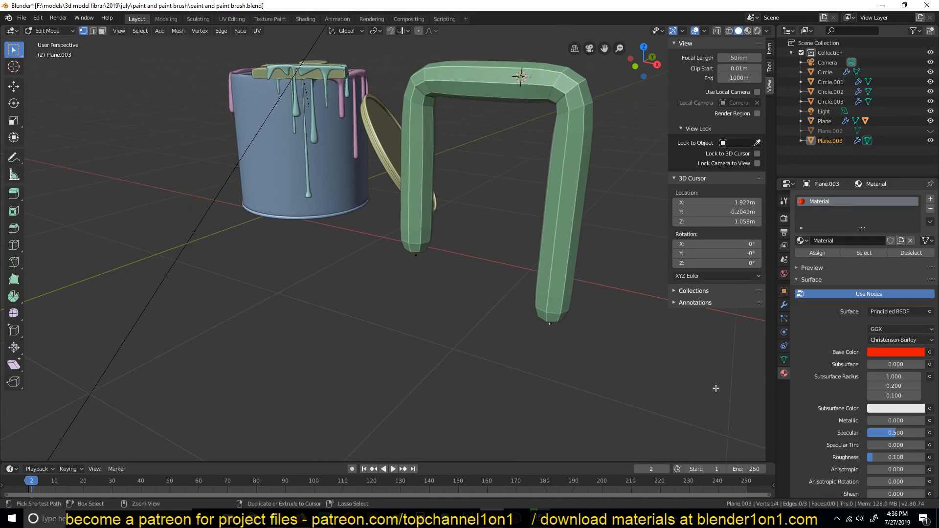
pyautogui.press('s')
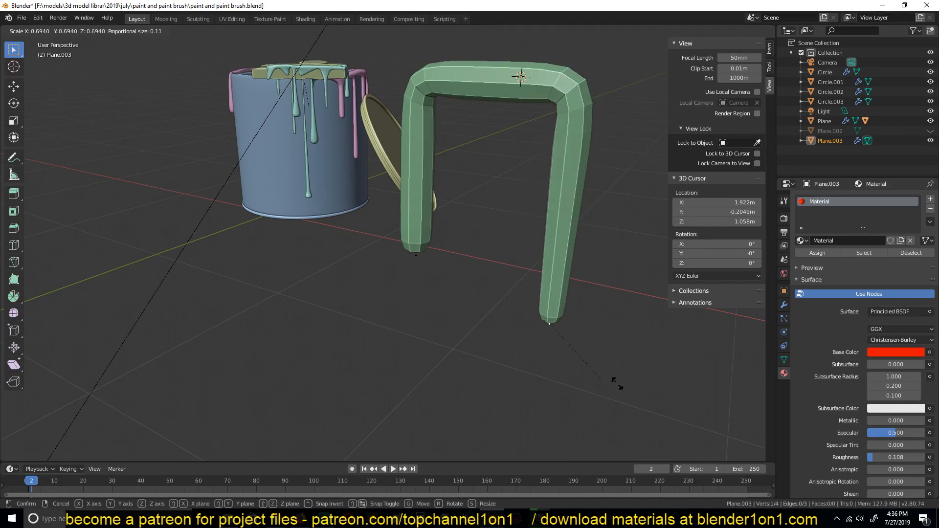
pyautogui.rightClick(712, 379)
pyautogui.press('Tab')
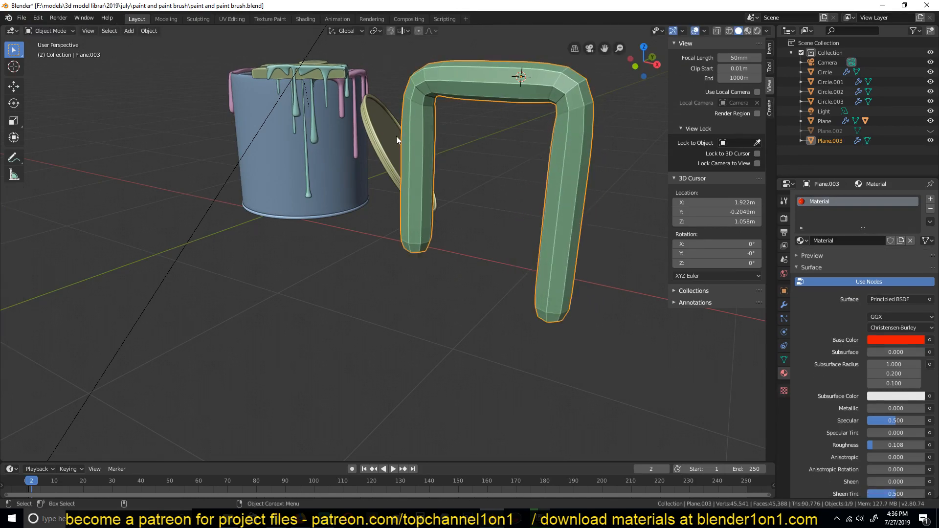
# Step: Select all vertices of the two-legged shape in wireframe Edit Mode and scale their skin thickness to 0.3
pyautogui.press('Tab')
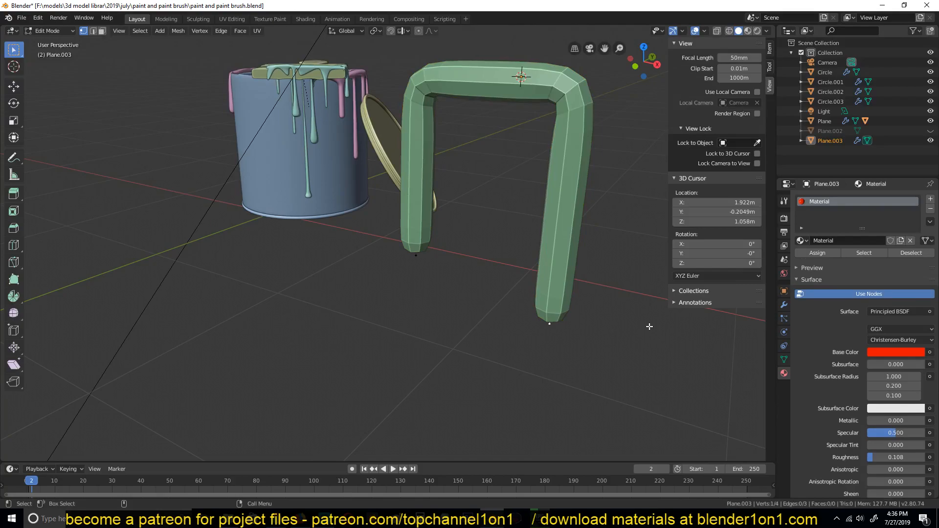
pyautogui.press('z')
pyautogui.click(426, 304)
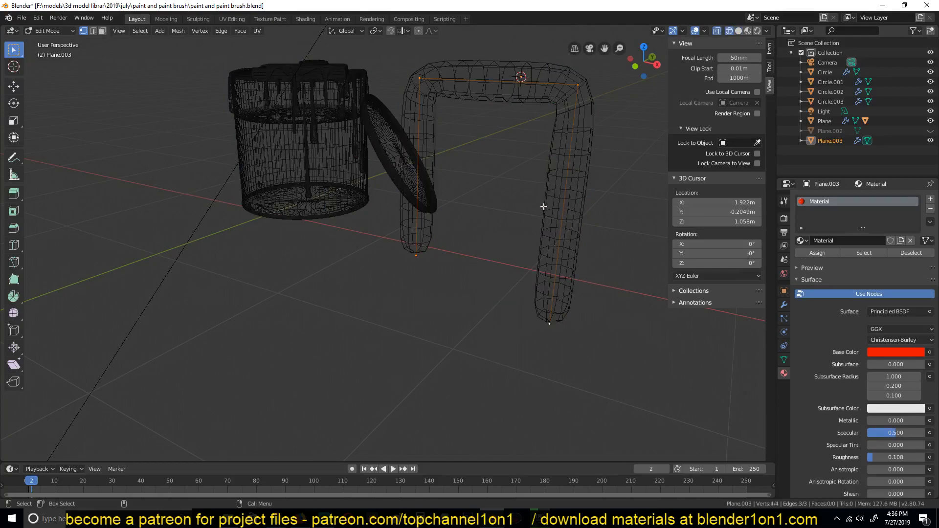
pyautogui.hotkey('ctrl', 'a')
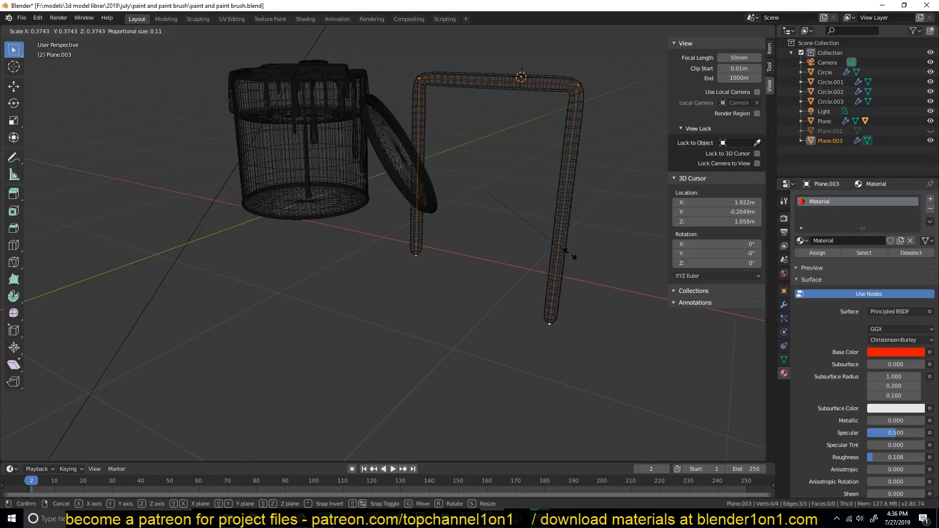
pyautogui.click(557, 238)
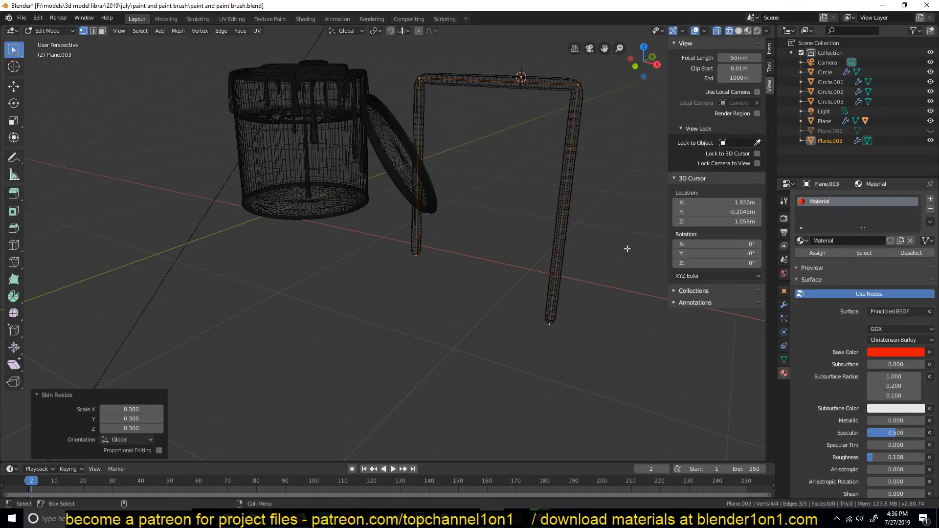
# Step: Enlarge the skin at the long leg's bottom vertex by about 3.4 times in solid shading, and return to Object Mode
pyautogui.hotkey('shift', 'z')
pyautogui.click(548, 328)
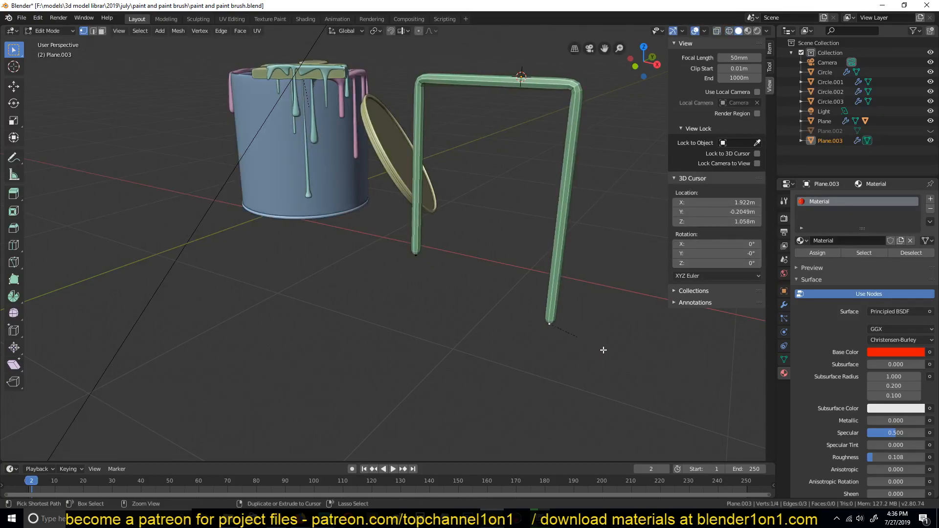
pyautogui.press('s')
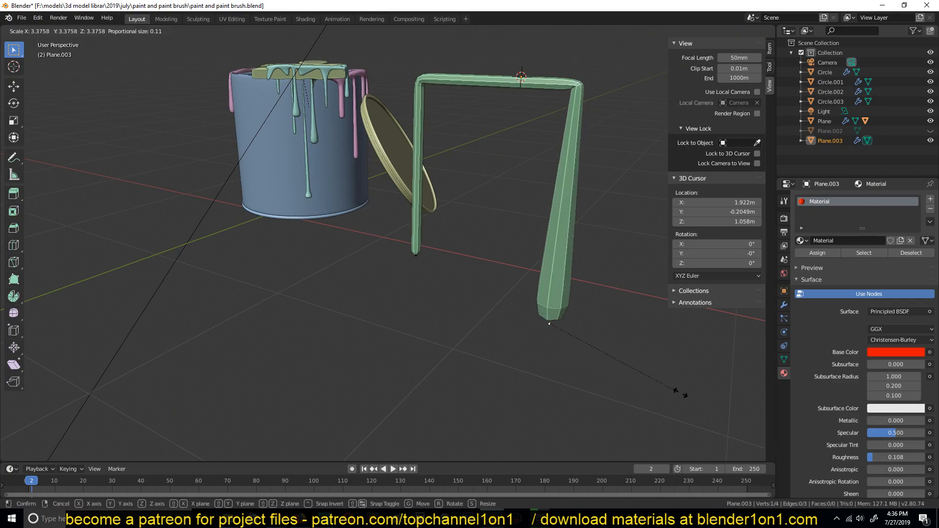
pyautogui.click(694, 393)
pyautogui.press('Tab')
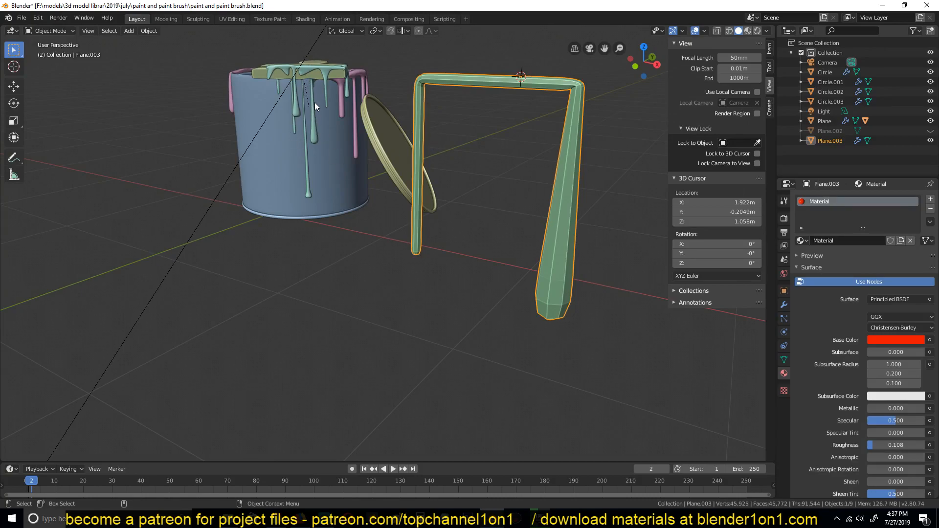
# Step: Subdivide the edge of the short leg beside the lid with one cut in wireframe Edit Mode
pyautogui.click(437, 157)
pyautogui.click(416, 109)
pyautogui.press('Tab')
pyautogui.press('z')
pyautogui.click(218, 136)
pyautogui.click(403, 85)
pyautogui.keyDown('shift'); pyautogui.click(425, 246); pyautogui.keyUp('shift')
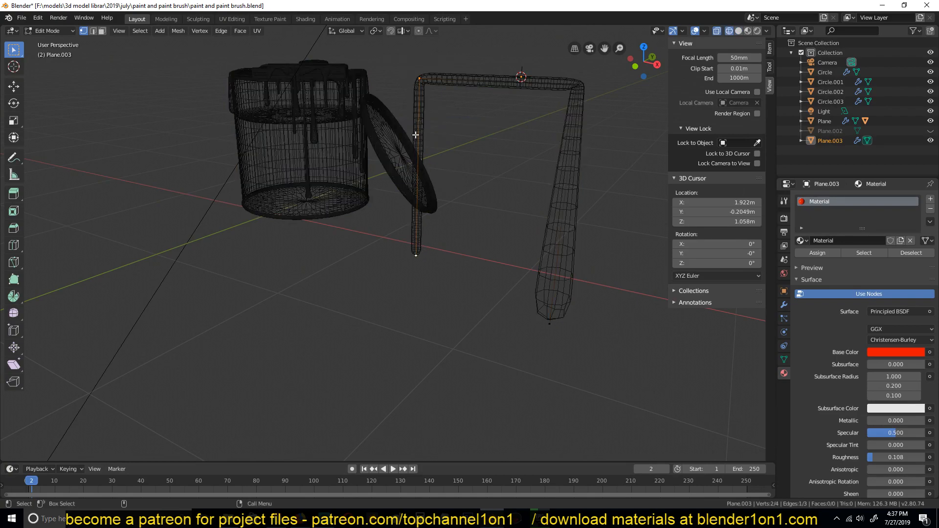
pyautogui.rightClick(415, 164)
pyautogui.click(415, 164)
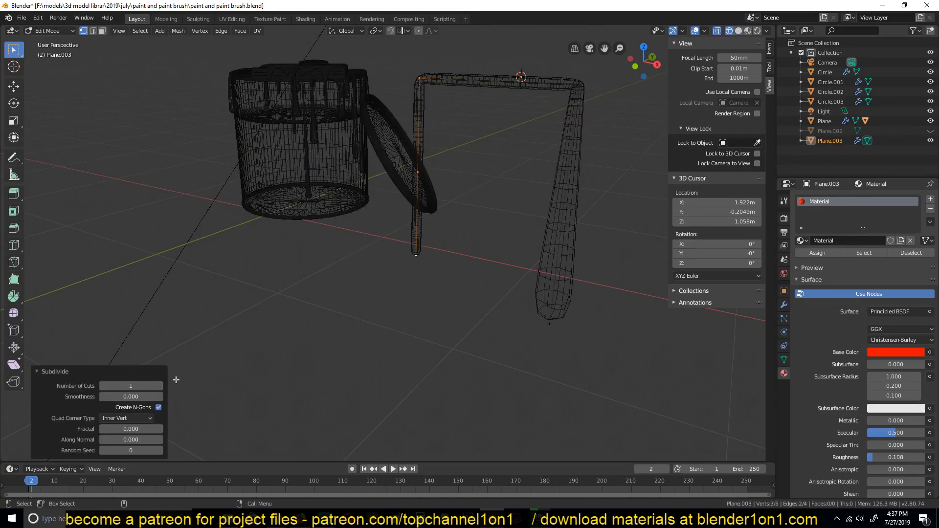
# Step: Increase the subdivision of the short leg beside the lid to three cuts
pyautogui.click(162, 386)
pyautogui.click(162, 386)
pyautogui.press('z')
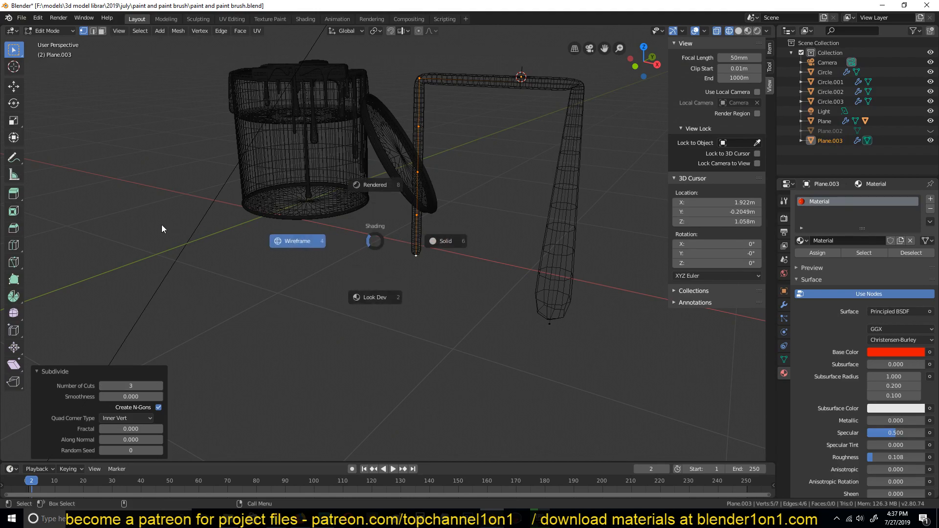
# Step: Try enlarging the skin at the short leg's bottom vertex about 5.8 times, compare it in wireframe and solid shading, and undo the resize
pyautogui.click(415, 253)
pyautogui.press('z')
pyautogui.click(465, 252)
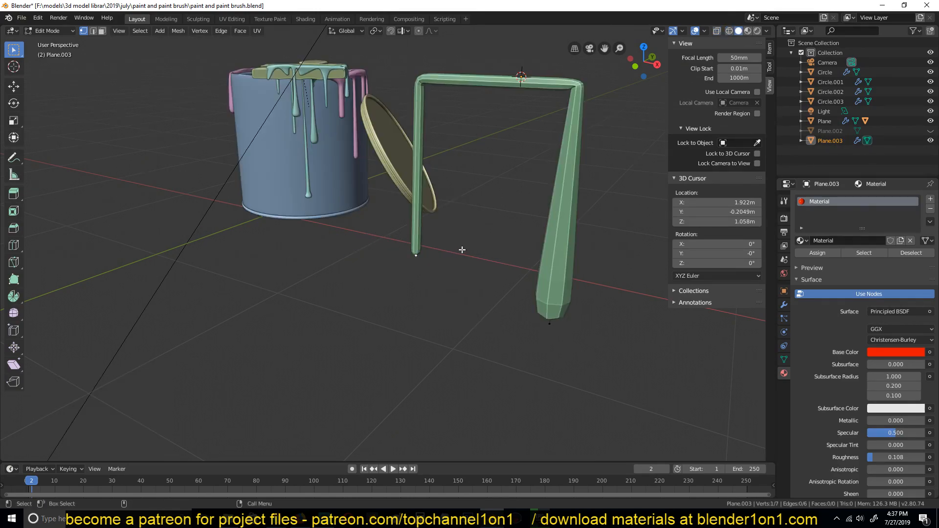
pyautogui.press('s')
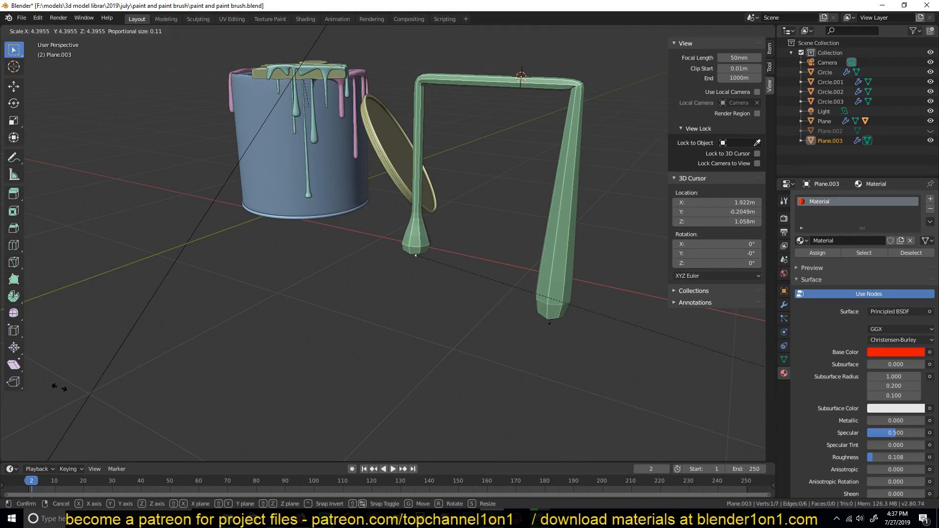
pyautogui.click(195, 389)
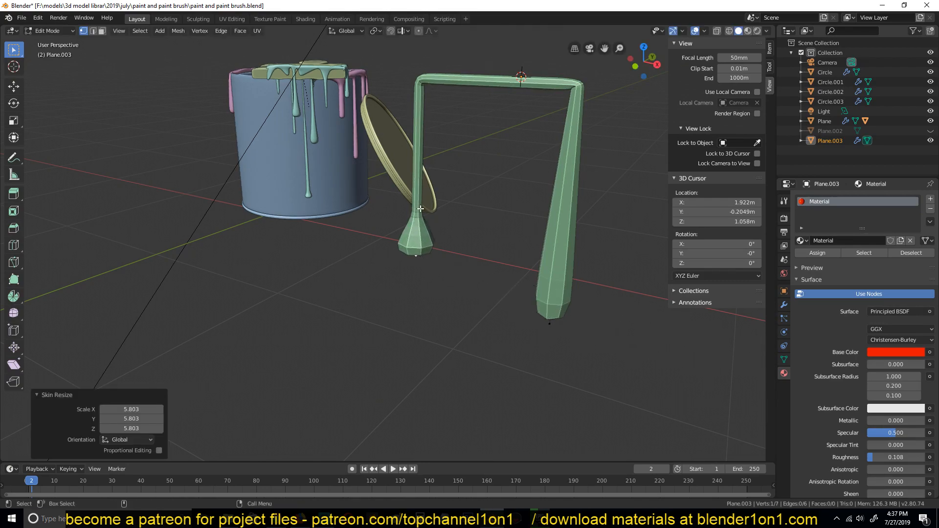
pyautogui.press('z')
pyautogui.click(218, 216)
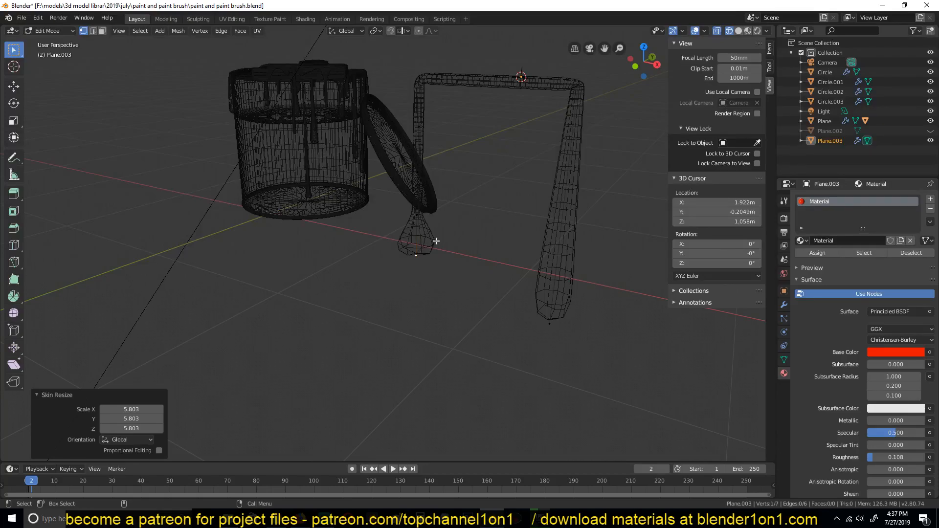
pyautogui.press('z')
pyautogui.click(437, 227)
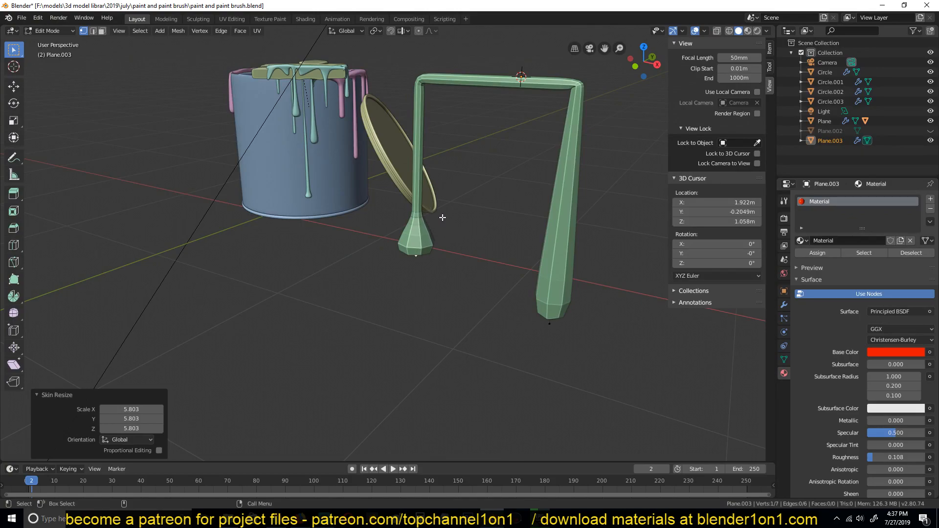
pyautogui.hotkey('ctrl', 'z')
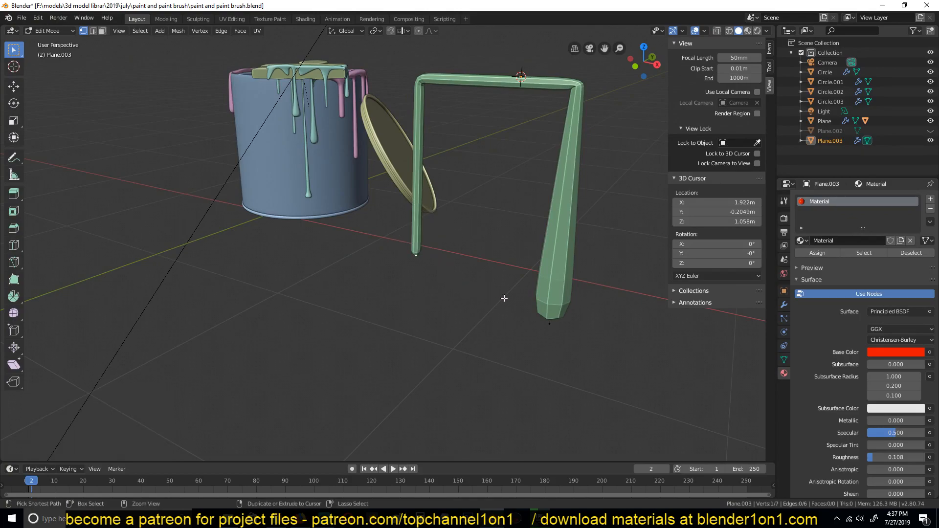
# Step: Enable proportional editing and try enlarging the skin from the short leg's bottom vertex with a wide Smooth influence, cancelling the resize
pyautogui.click(419, 31)
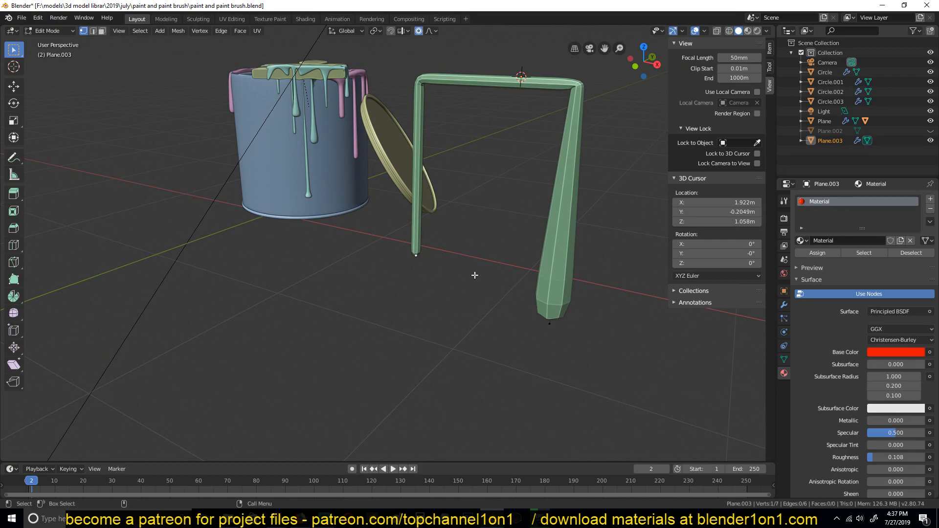
pyautogui.click(431, 31)
pyautogui.click(425, 30)
pyautogui.click(421, 30)
pyautogui.click(428, 31)
pyautogui.click(415, 255)
pyautogui.press('s')
pyautogui.scroll(-20, 484, 318)
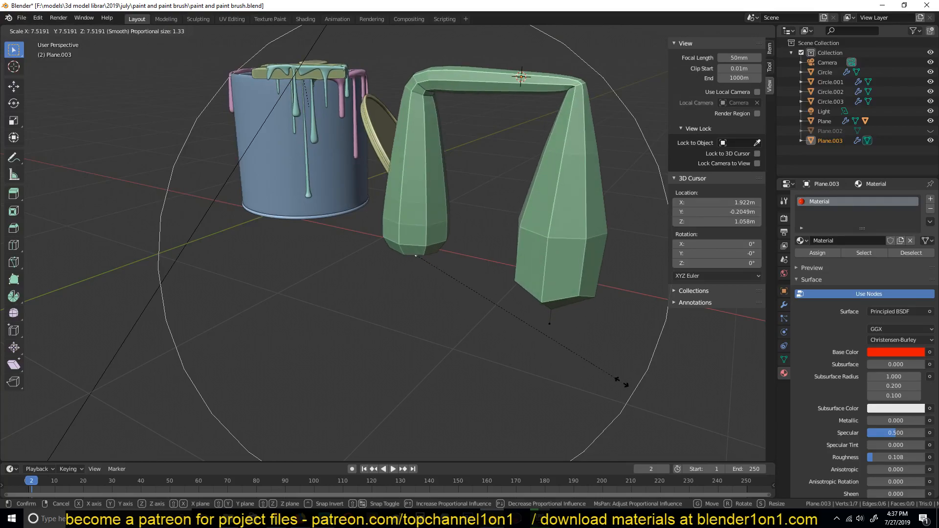
pyautogui.press('Escape')
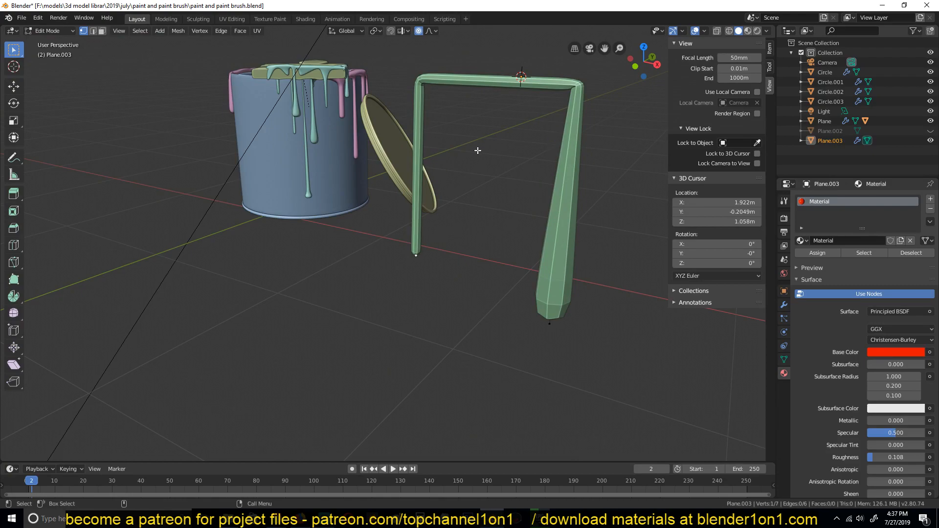
# Step: Limit proportional editing to connected geometry and try resizing the short leg's skin with a smaller influence radius, cancelling the resize
pyautogui.click(431, 31)
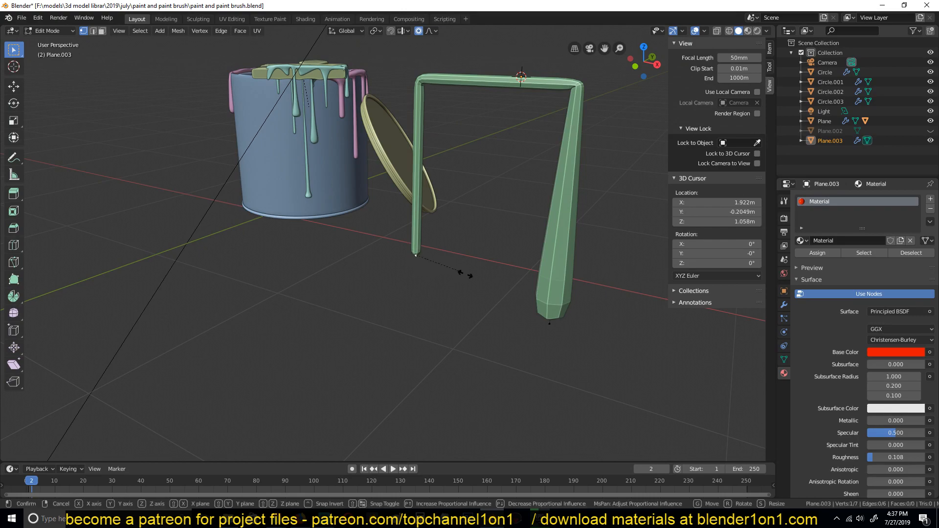
pyautogui.press('s')
pyautogui.scroll(3, 568, 352)
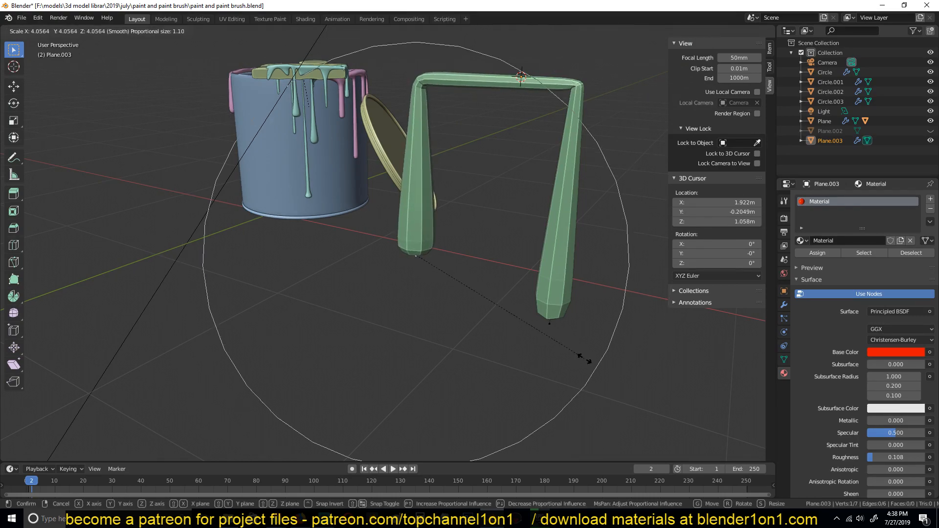
pyautogui.scroll(8, 528, 331)
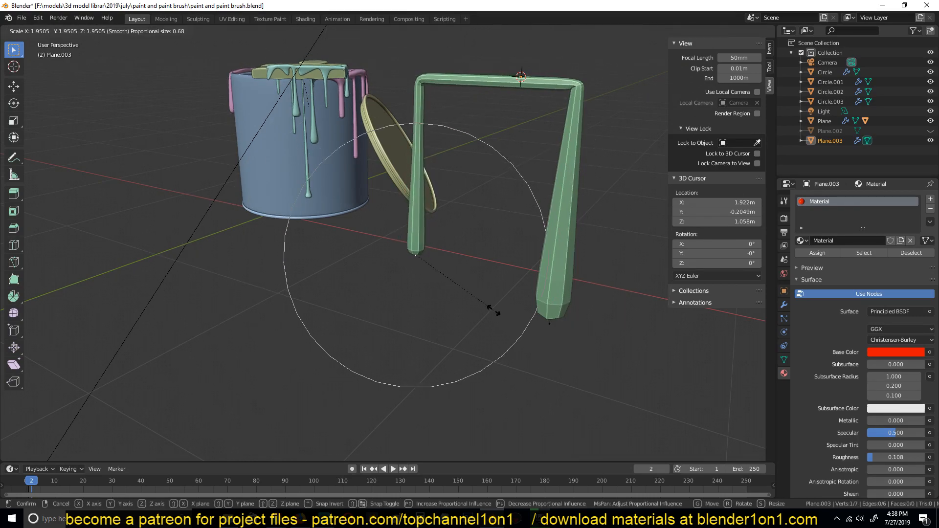
pyautogui.scroll(-2, 582, 330)
pyautogui.rightClick(574, 326)
# Step: Try a Root proportional falloff, change the falloff again, and test a skin resize at the short leg's bottom vertex, cancelling it
pyautogui.click(430, 30)
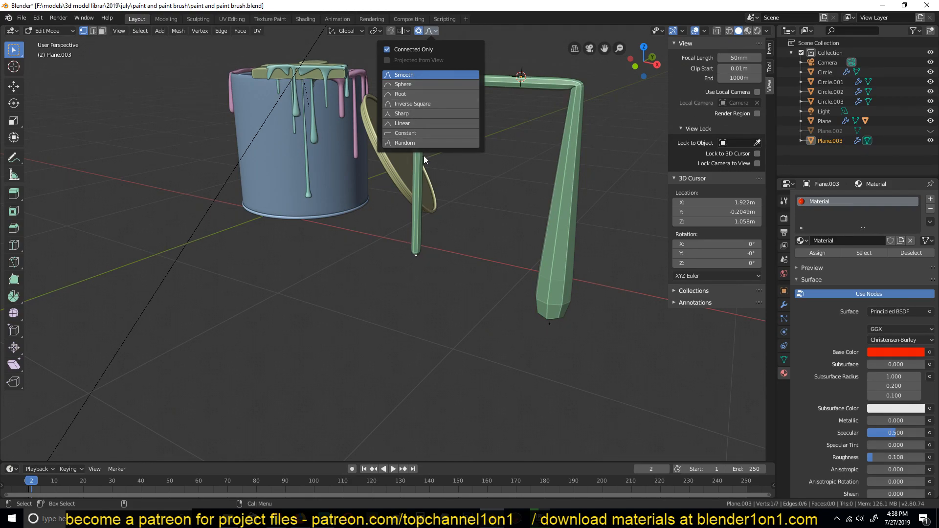
pyautogui.click(402, 94)
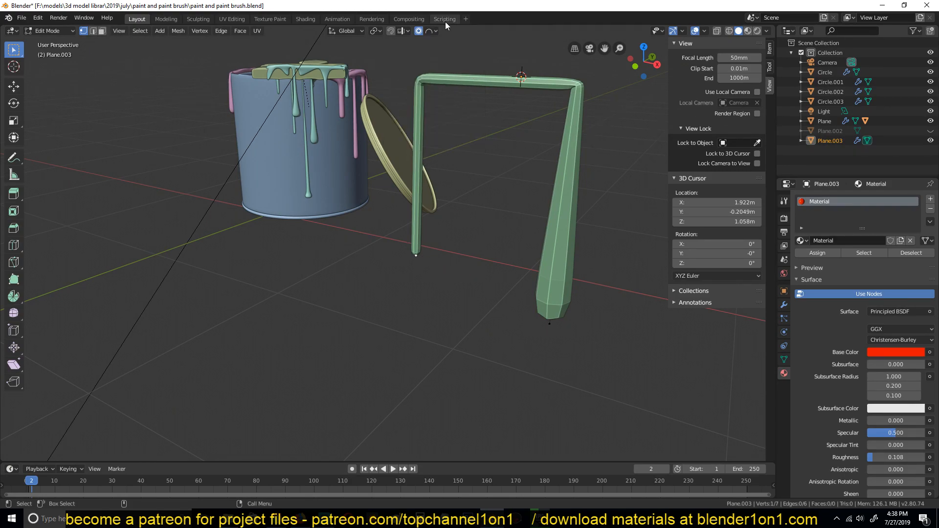
pyautogui.click(432, 31)
pyautogui.press('s')
pyautogui.rightClick(608, 399)
# Step: Use the Sharp proportional falloff to enlarge the skin at the short leg's bottom vertex about 4 times, tapering it upward
pyautogui.click(432, 30)
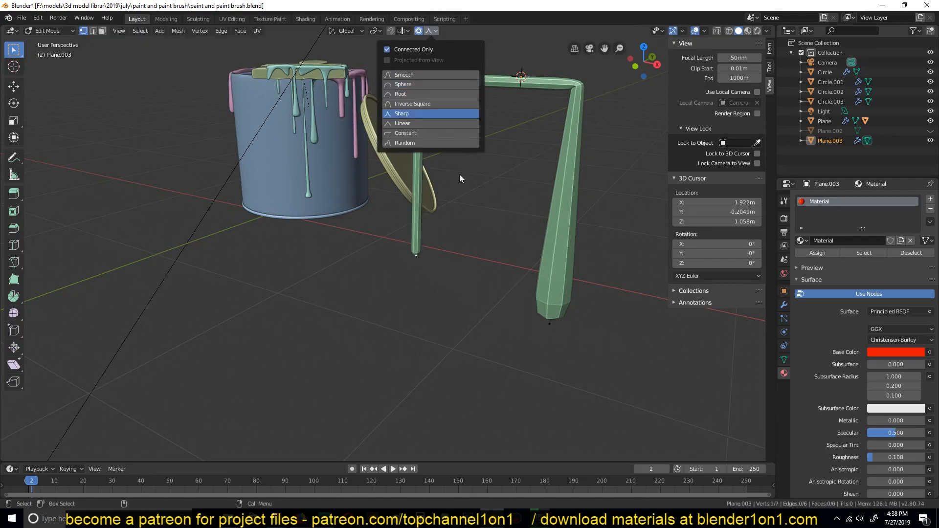
pyautogui.click(440, 114)
pyautogui.press('s')
pyautogui.scroll(-5, 656, 318)
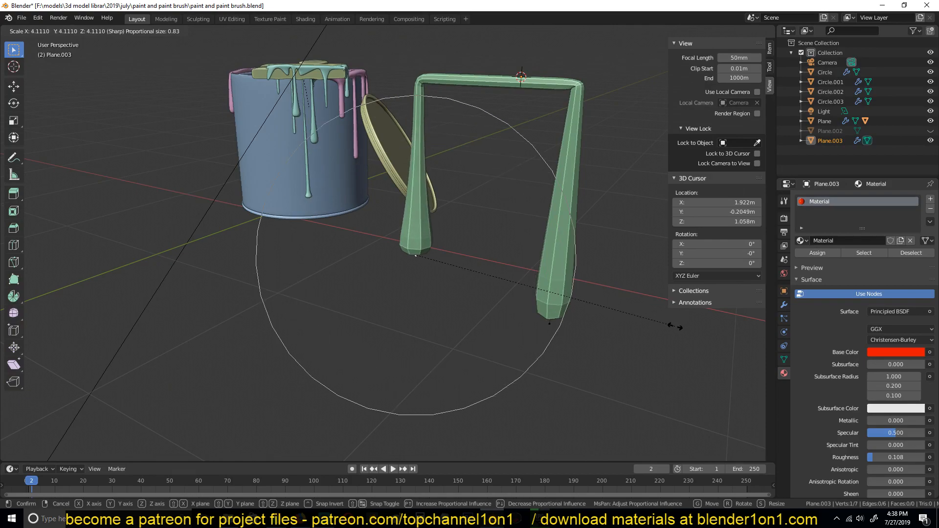
pyautogui.click(629, 333)
# Step: Return to Object Mode and set the Subdivision Surface modifier's viewport level to 2
pyautogui.press('Tab')
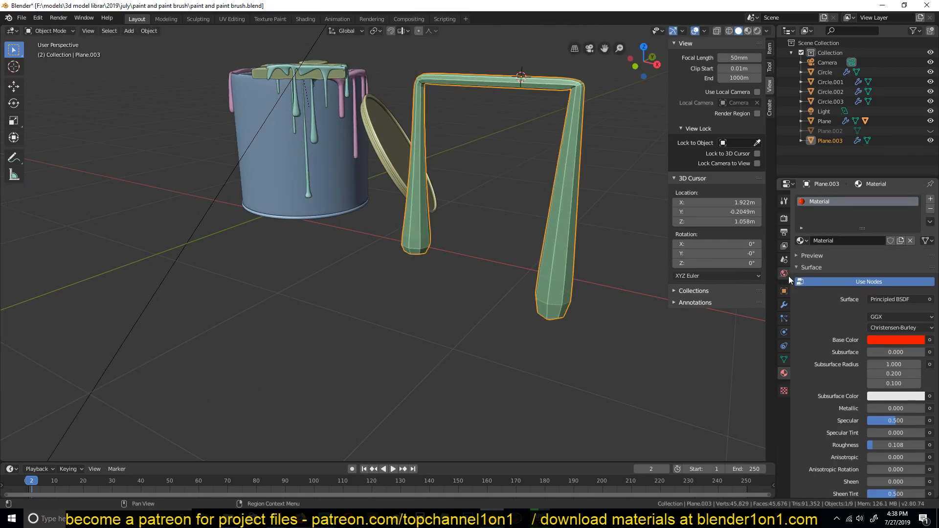
pyautogui.click(785, 305)
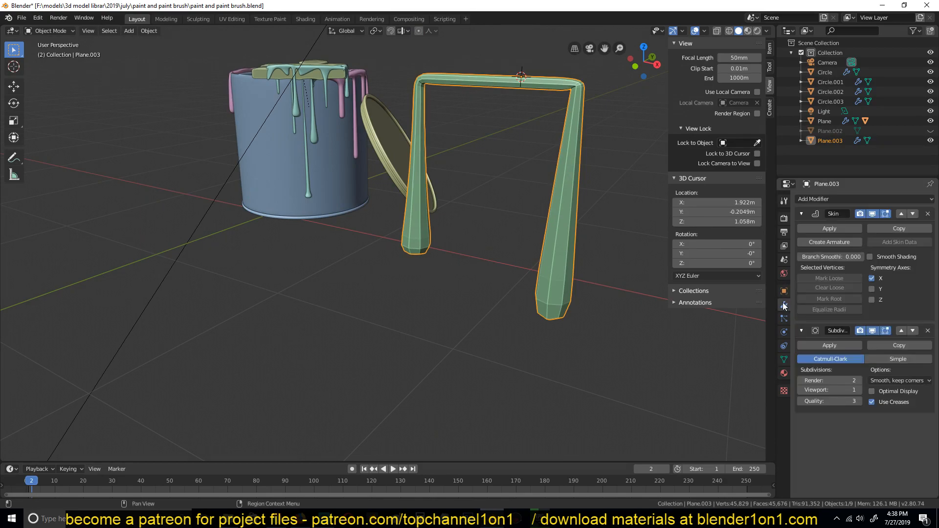
pyautogui.click(860, 390)
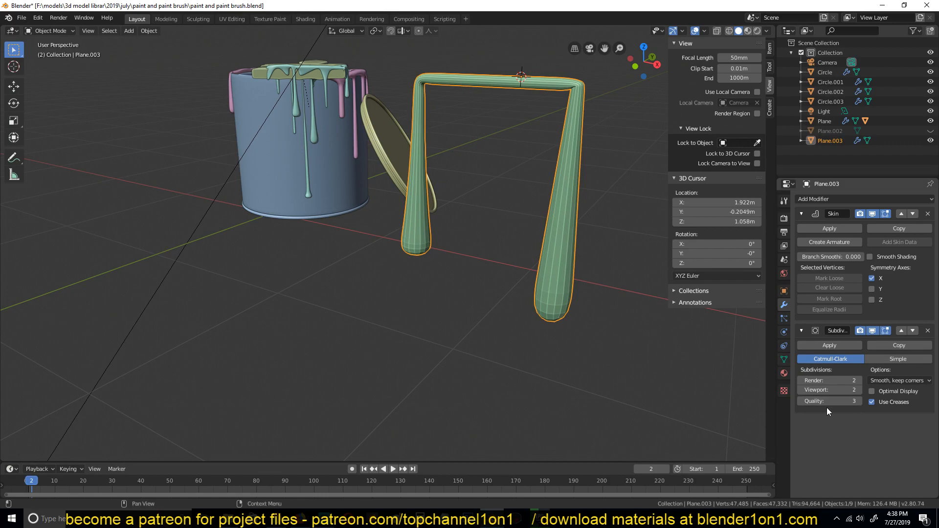
# Step: Subdivide the horizontal edge joining the two legs in wireframe Edit Mode
pyautogui.moveTo(572, 223)
pyautogui.mouseDown(button='middle')
pyautogui.moveTo(576, 168)
pyautogui.moveTo(571, 244)
pyautogui.moveTo(506, 243)
pyautogui.moveTo(532, 190)
pyautogui.moveTo(517, 230)
pyautogui.moveTo(488, 140)
pyautogui.moveTo(465, 124)
pyautogui.mouseUp(button='middle')
pyautogui.press('Tab')
pyautogui.press('z')
pyautogui.click(417, 106)
pyautogui.keyDown('shift'); pyautogui.click(565, 124); pyautogui.keyUp('shift')
pyautogui.rightClick(475, 116)
pyautogui.click(476, 118)
# Step: Extrude the horizontal edge's middle vertex straight down along Z by about 0.755 m to form a third leg
pyautogui.click(482, 126)
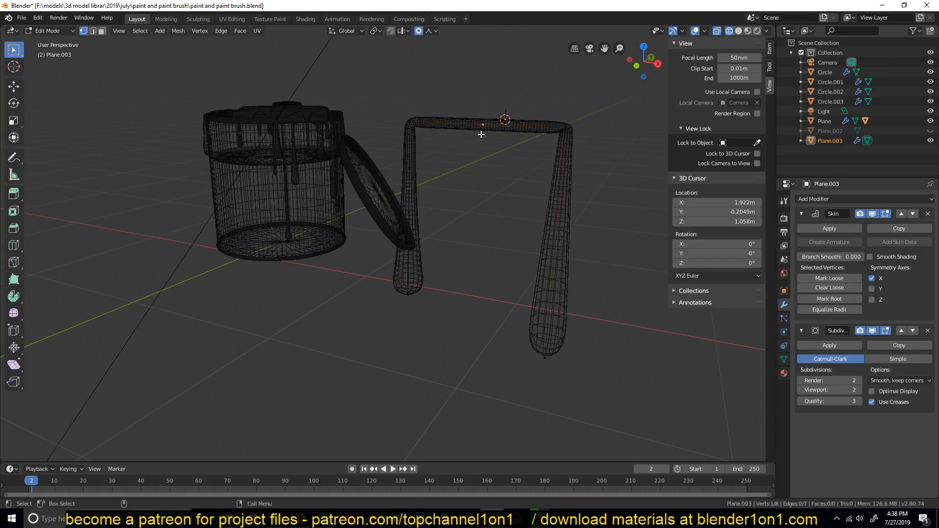
pyautogui.press('e')
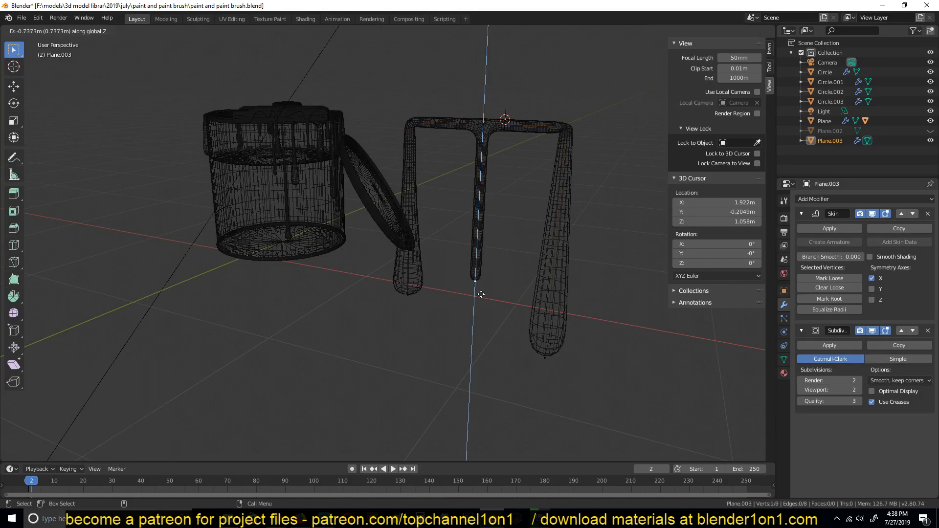
pyautogui.click(480, 294)
pyautogui.hotkey('ctrl', 'b')
pyautogui.rightClick(703, 349)
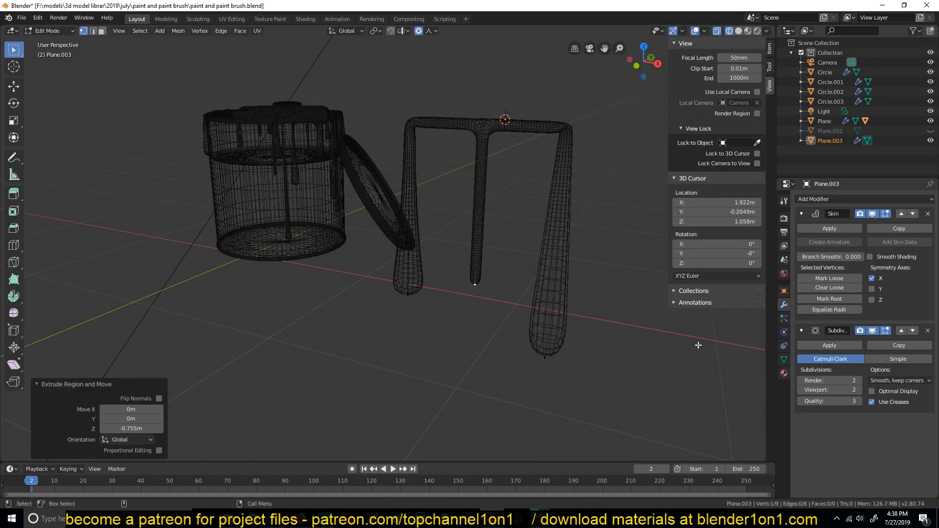
# Step: Subdivide the middle leg's edge with two cuts
pyautogui.keyDown('shift'); pyautogui.click(490, 146); pyautogui.keyUp('shift')
pyautogui.rightClick(489, 159)
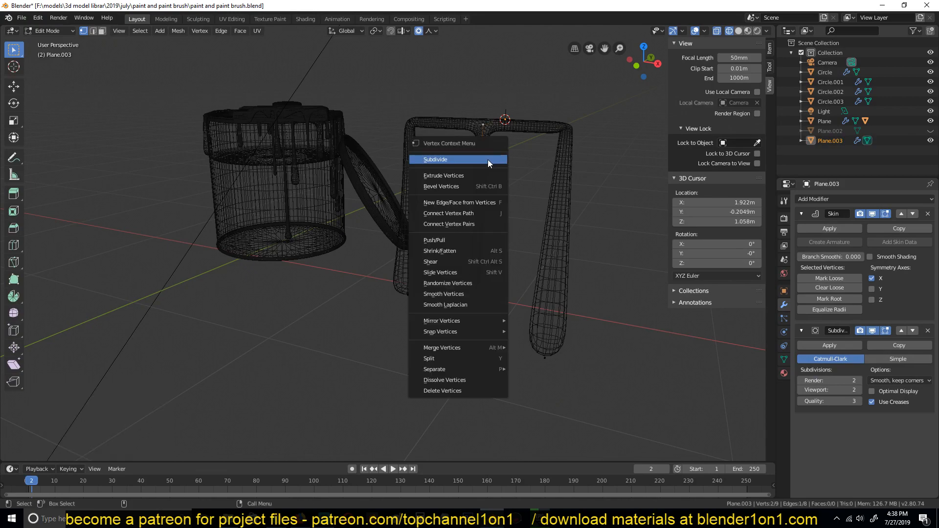
pyautogui.click(488, 160)
pyautogui.click(161, 386)
# Step: Enlarge the skin at the middle leg's bottom vertex about 2 times with Sharp proportional falloff in solid shading, and return to Object Mode
pyautogui.press('z')
pyautogui.click(607, 289)
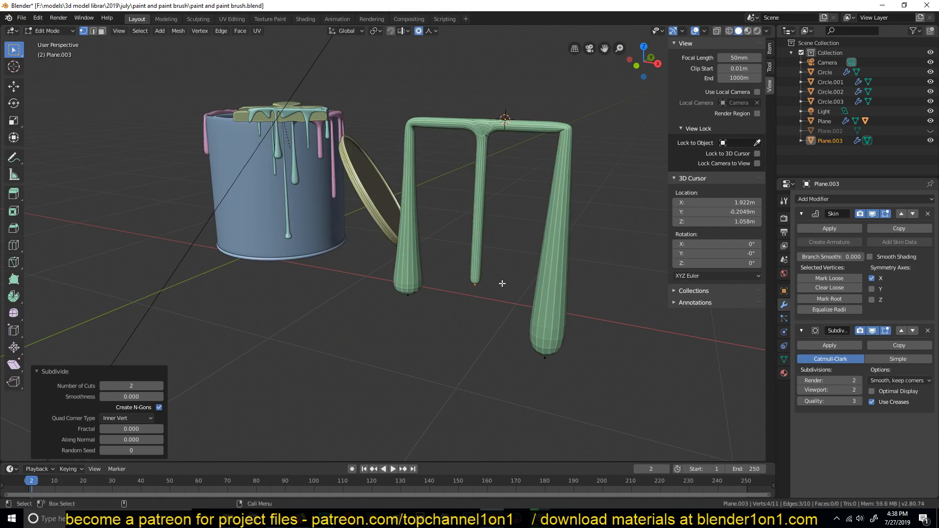
pyautogui.click(476, 285)
pyautogui.press('s')
pyautogui.scroll(8, 636, 309)
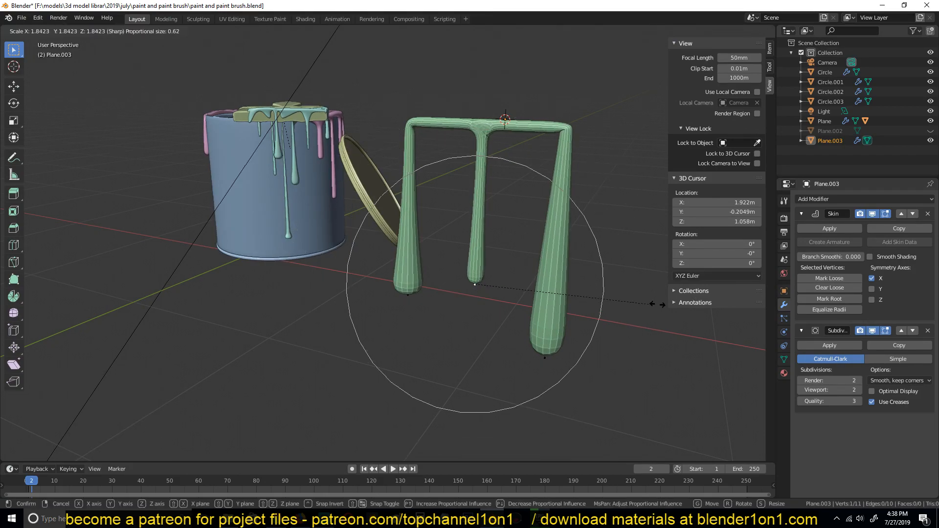
pyautogui.click(696, 312)
pyautogui.press('Tab')
# Step: Extrude the corner vertex above the long leg by about -0.662 m along Y in Edit Mode
pyautogui.moveTo(536, 239)
pyautogui.mouseDown(button='middle')
pyautogui.moveTo(449, 242)
pyautogui.moveTo(485, 258)
pyautogui.mouseUp(button='middle')
pyautogui.press('Tab')
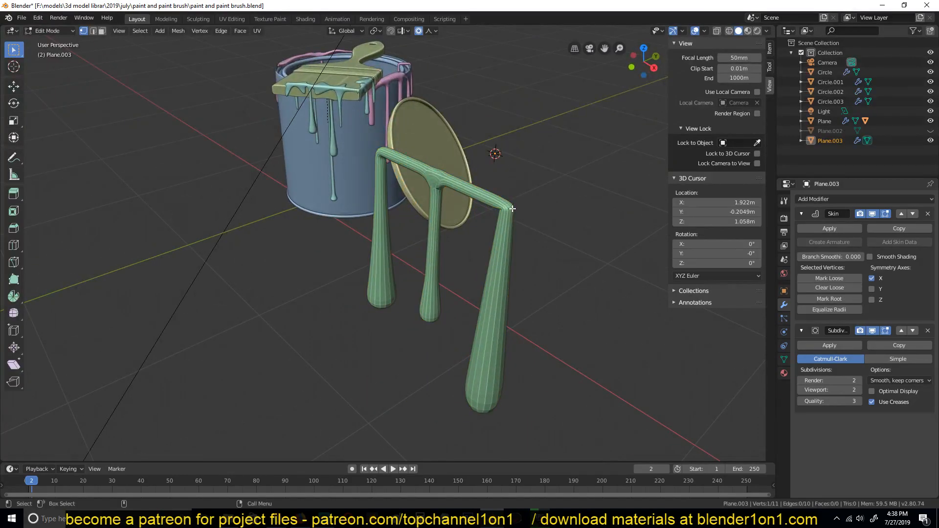
pyautogui.hotkey('shift', 'z')
pyautogui.hotkey('shift', 'z')
pyautogui.scroll(-3, 580, 203)
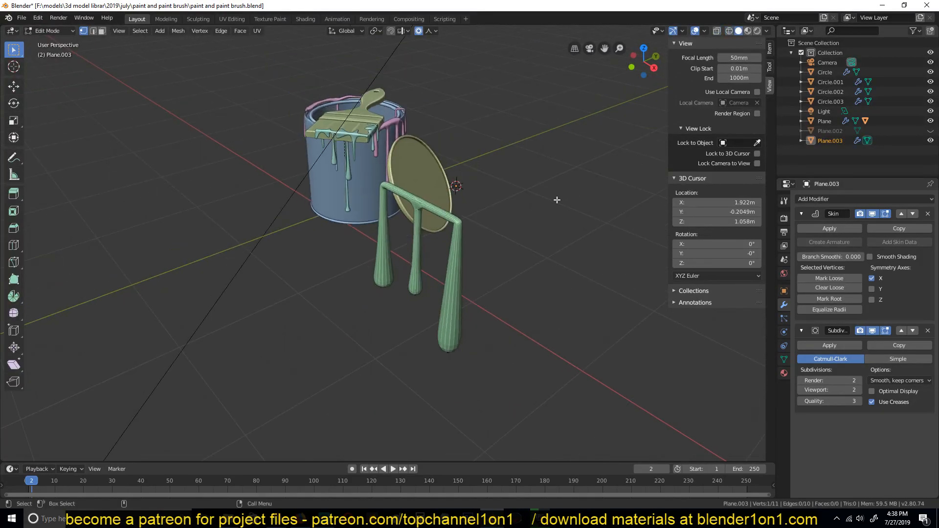
pyautogui.press('e')
pyautogui.press('y')
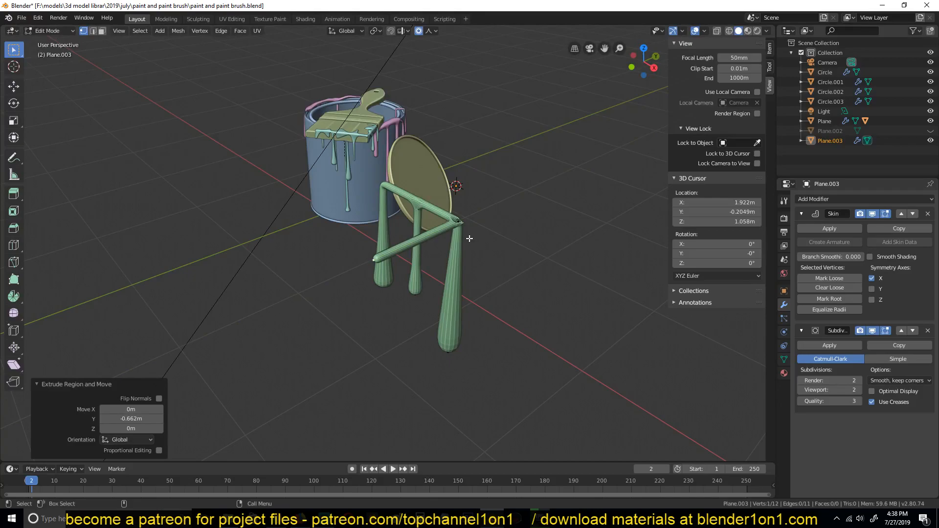
# Step: Extrude the free end of the new side branch about 0.38 m downward to form a fourth leg
pyautogui.moveTo(443, 224); pyautogui.dragTo(444, 204, button='middle')
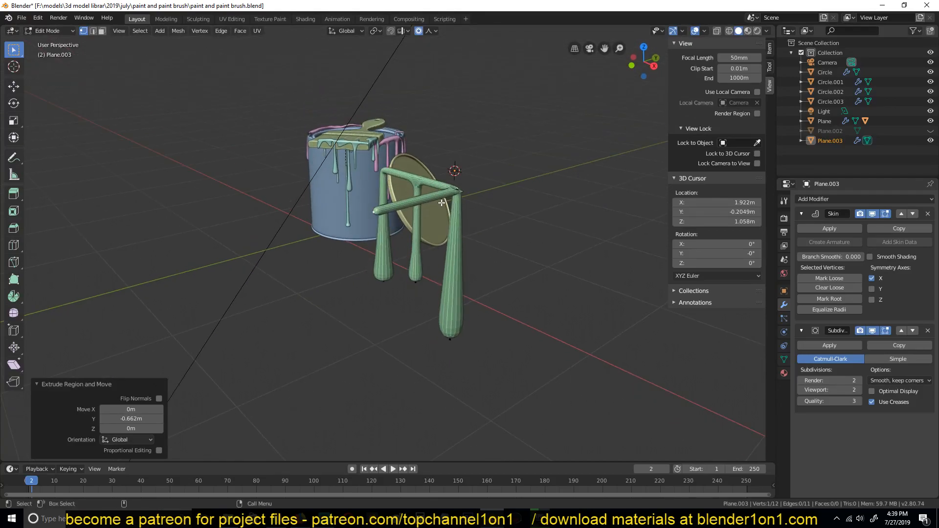
pyautogui.press('e')
pyautogui.click(433, 286)
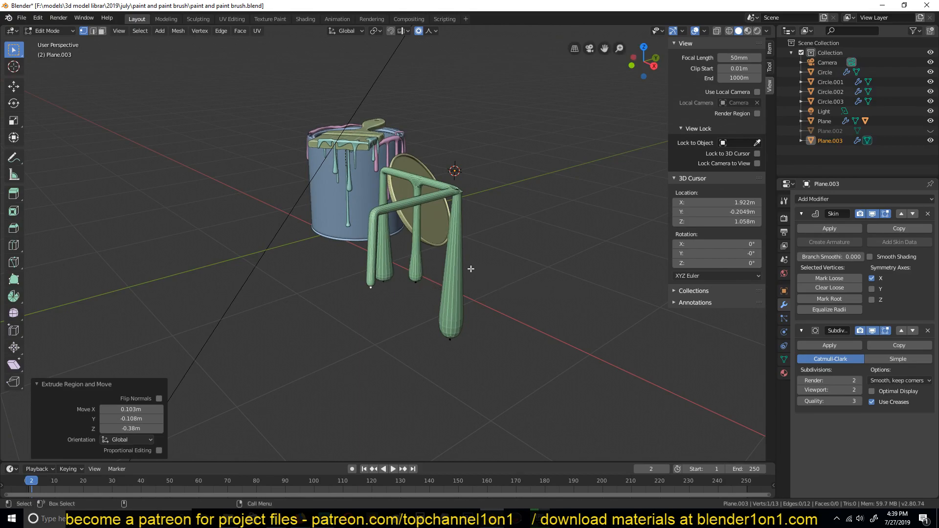
# Step: Enlarge the skin at the fourth leg's bottom vertex about 1.66 times with a proportional size of about 0.22, and return to Object Mode
pyautogui.press('s')
pyautogui.scroll(3, 580, 258)
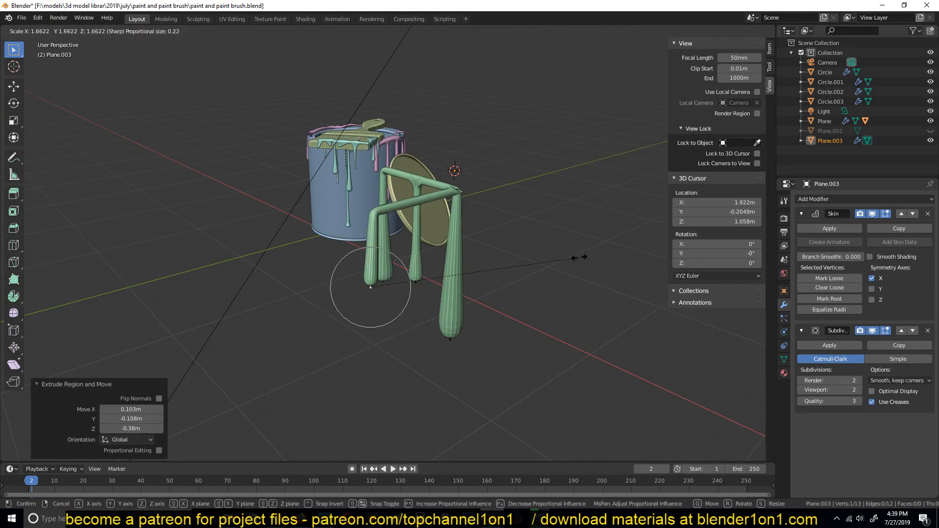
pyautogui.click(580, 258)
pyautogui.moveTo(503, 250); pyautogui.dragTo(547, 257, button='middle')
pyautogui.moveTo(532, 214); pyautogui.dragTo(436, 192, button='middle')
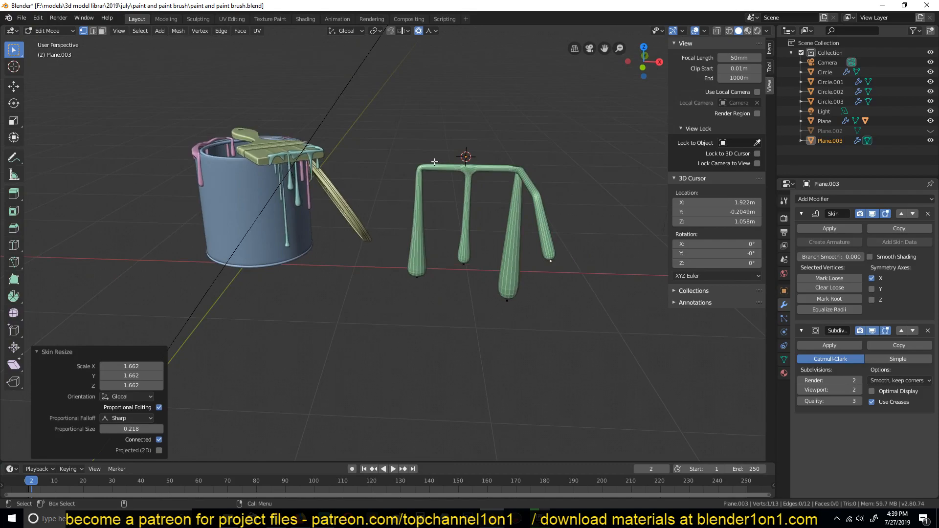
pyautogui.press('Tab')
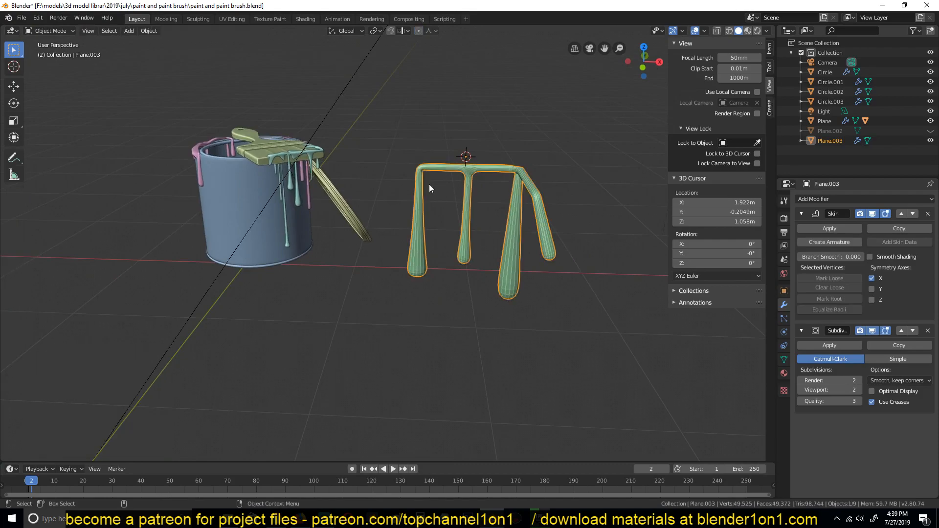
# Step: Delete the four-legged demonstration drip shape beside the paint can
pyautogui.click(841, 227)
pyautogui.rightClick(527, 209)
pyautogui.click(525, 210)
pyautogui.click(544, 263)
pyautogui.moveTo(545, 264); pyautogui.dragTo(505, 233, button='middle')
pyautogui.click(505, 233)
pyautogui.press('x')
pyautogui.moveTo(644, 217); pyautogui.dragTo(540, 222, button='middle')
pyautogui.press('x')
pyautogui.click(486, 195)
pyautogui.moveTo(486, 196); pyautogui.dragTo(524, 304, button='middle')
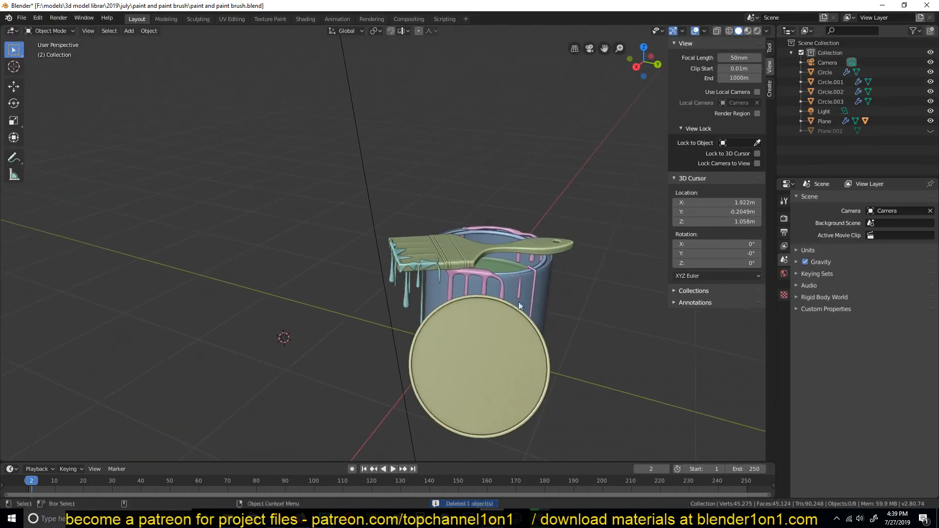
# Step: Isolate the pink drips on the can's rim for inspection, and restore the other objects with the ground plane hidden
pyautogui.click(478, 273)
pyautogui.hotkey('shift', 'h')
pyautogui.moveTo(471, 280); pyautogui.dragTo(448, 119, button='middle')
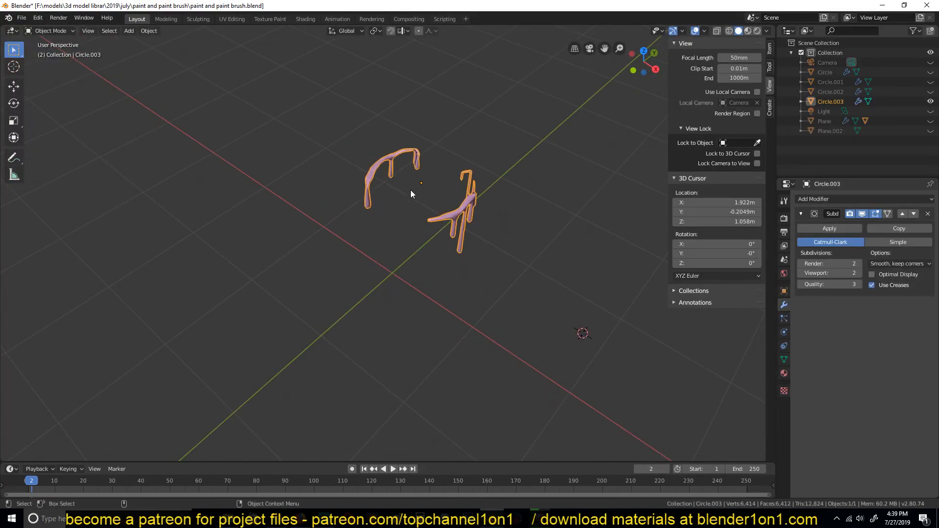
pyautogui.hotkey('alt', 'h')
pyautogui.click(579, 251)
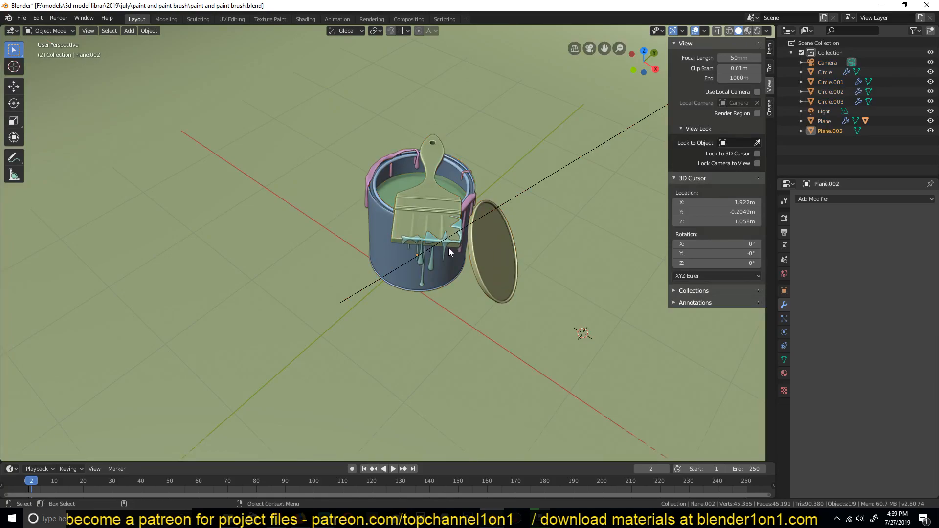
pyautogui.press('h')
# Step: Duplicate the outer edge loop below the paint can's rim in place and separate it into its own object
pyautogui.click(389, 215)
pyautogui.moveTo(389, 215); pyautogui.dragTo(432, 299, button='middle')
pyautogui.scroll(4, 432, 296)
pyautogui.press('Tab')
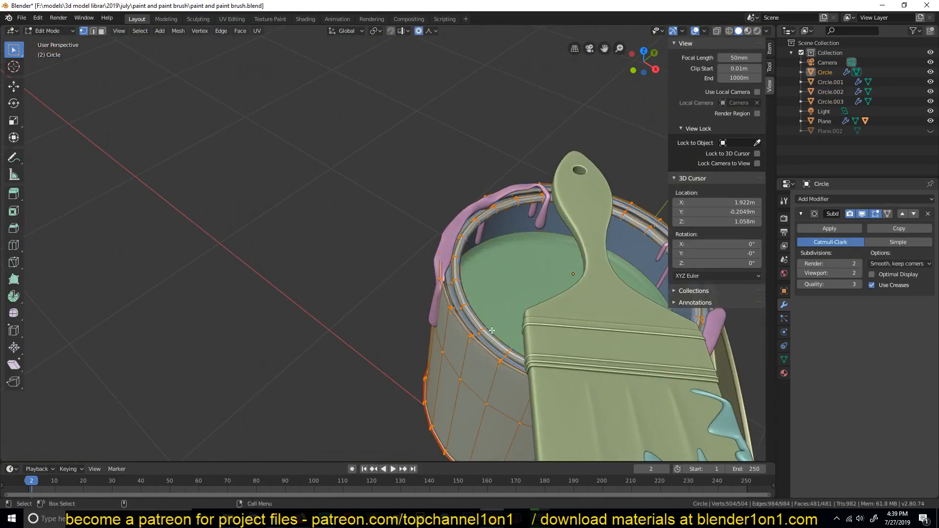
pyautogui.scroll(2, 441, 291)
pyautogui.keyDown('alt'); pyautogui.click(452, 284); pyautogui.keyUp('alt')
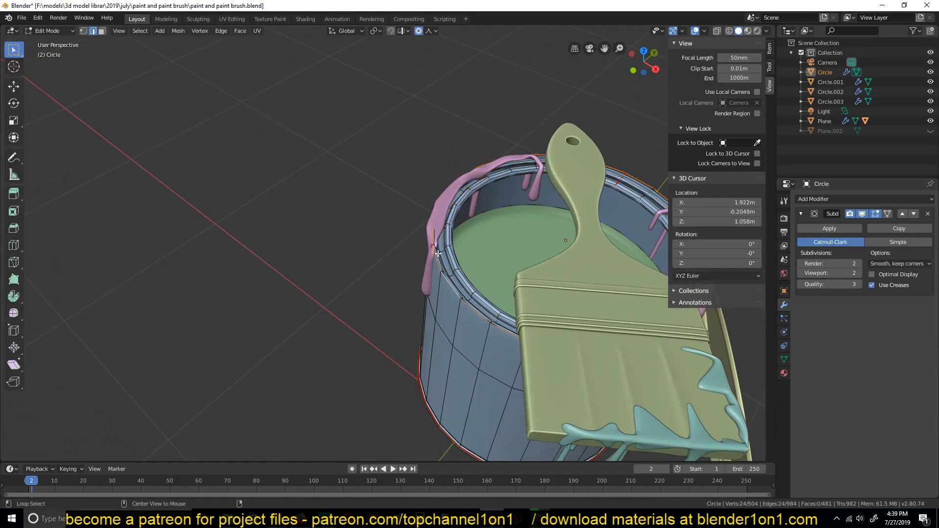
pyautogui.moveTo(481, 290)
pyautogui.mouseDown(button='middle')
pyautogui.moveTo(480, 259)
pyautogui.moveTo(391, 238)
pyautogui.moveTo(330, 239)
pyautogui.mouseUp(button='middle')
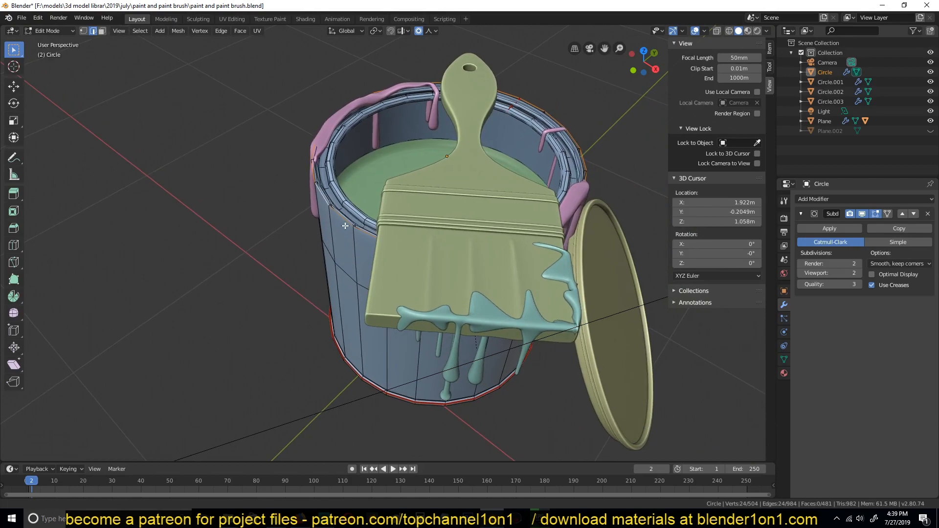
pyautogui.scroll(-3, 393, 247)
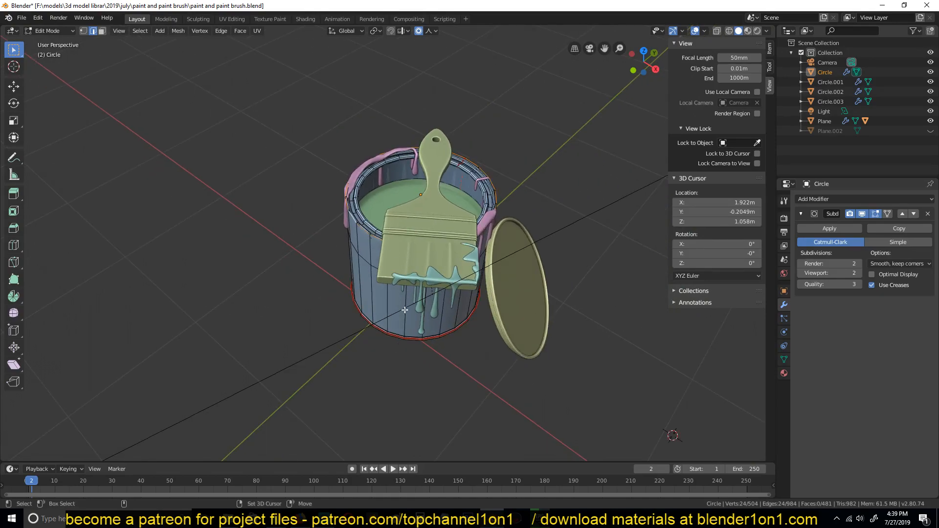
pyautogui.hotkey('shift', 'd')
pyautogui.rightClick(467, 240)
pyautogui.press('p')
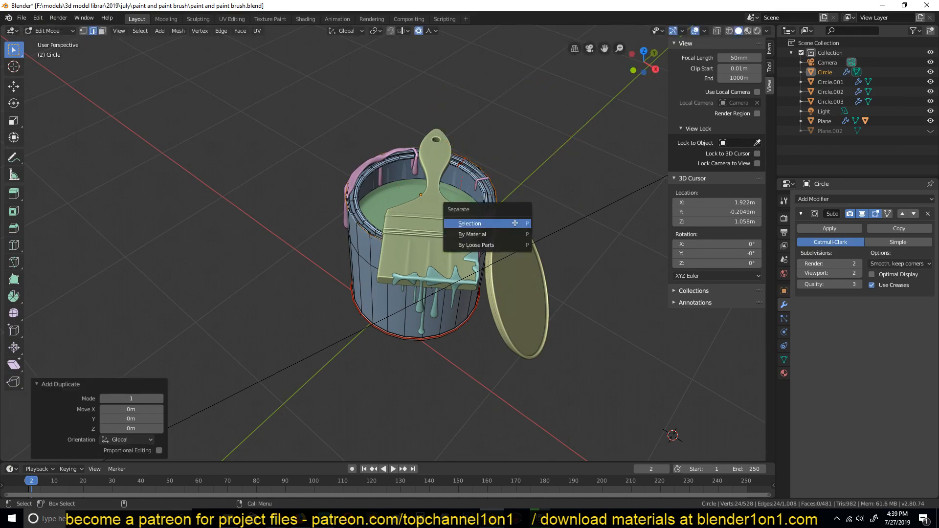
pyautogui.click(495, 222)
pyautogui.press('Tab')
# Step: Hide the paint can and move the separated ring by about 2.15 m in X, 0.835 m in Y and -0.739 m in Z
pyautogui.click(356, 255)
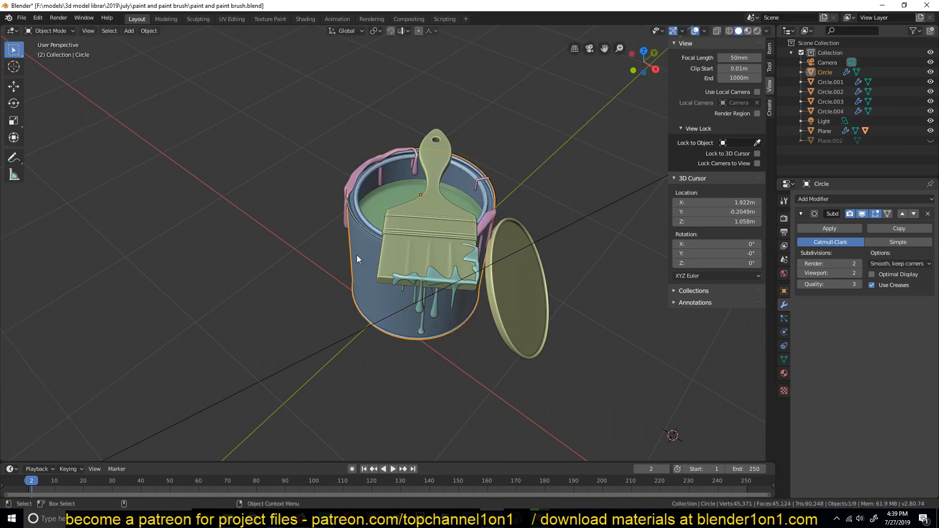
pyautogui.press('h')
pyautogui.click(363, 229)
pyautogui.scroll(-3, 392, 252)
pyautogui.press('h')
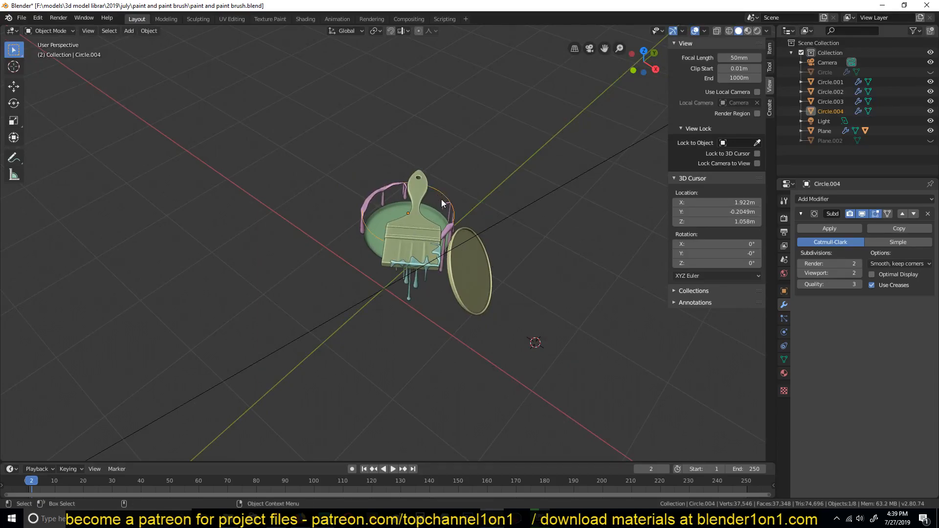
pyautogui.hotkey('ctrl', 'z')
pyautogui.press('g')
pyautogui.click(641, 304)
pyautogui.press('KP_Decimal')
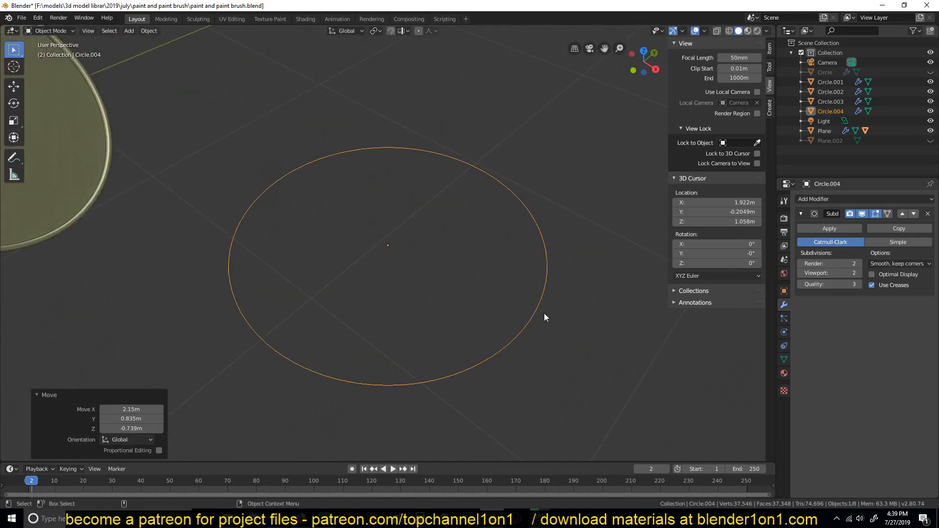
# Step: Select a random 50% of the ring's vertices in Edit Mode and extrude them downward along Z as drip legs
pyautogui.press('Tab')
pyautogui.press('1')
pyautogui.moveTo(478, 335); pyautogui.dragTo(382, 278, button='middle')
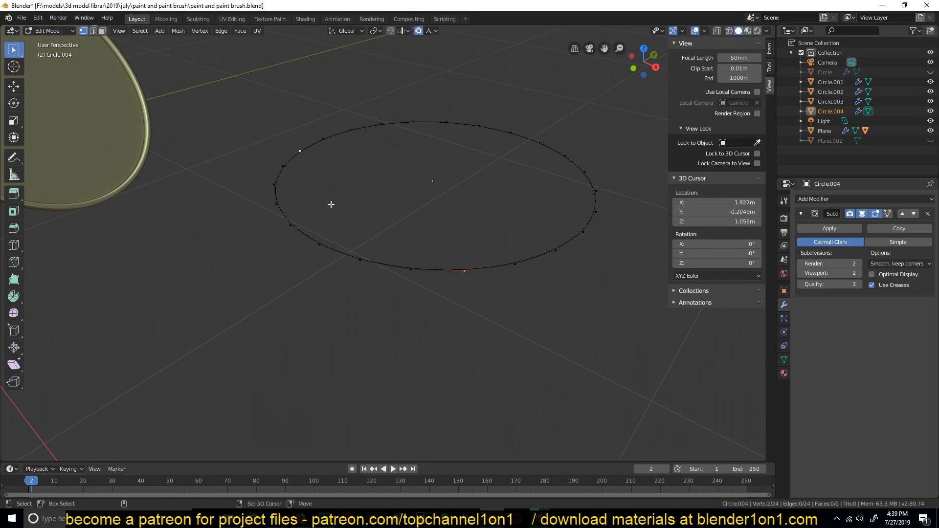
pyautogui.click(139, 31)
pyautogui.moveTo(182, 167)
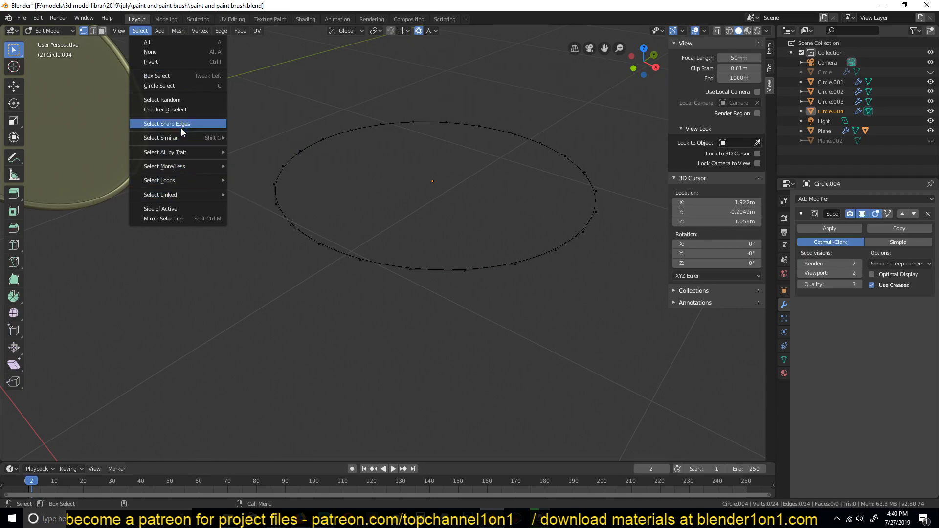
pyautogui.click(188, 100)
pyautogui.moveTo(418, 248); pyautogui.dragTo(399, 193, button='middle')
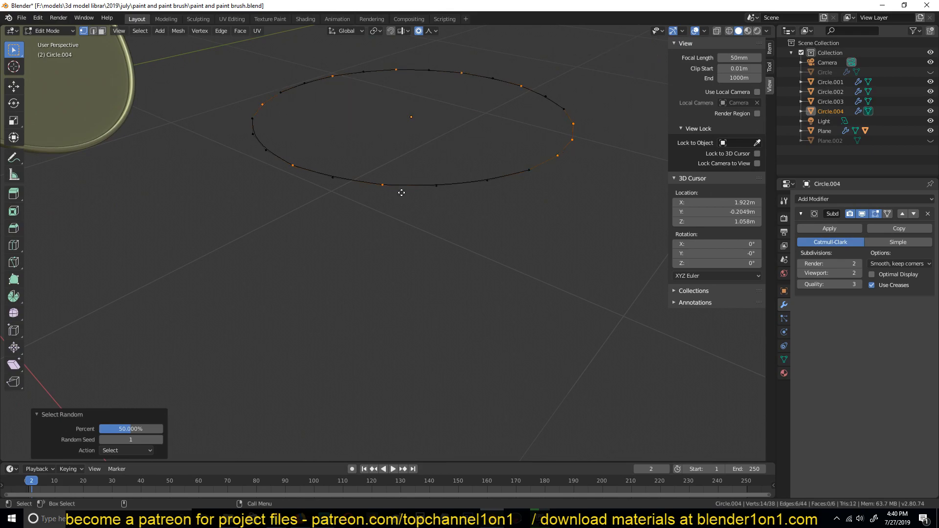
pyautogui.press('e')
pyautogui.press('z')
pyautogui.click(403, 340)
pyautogui.press('Tab')
pyautogui.moveTo(402, 339); pyautogui.dragTo(468, 266, button='middle')
pyautogui.press('Tab')
# Step: Raise the bottom vertices of several drip legs along Z to vary their lengths, and return to Object Mode
pyautogui.click(416, 337)
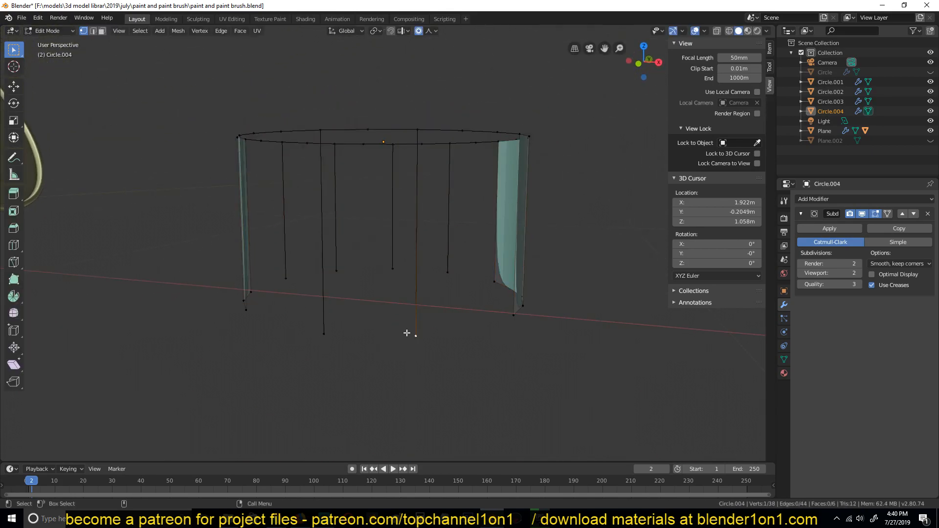
pyautogui.keyDown('shift'); pyautogui.click(286, 278); pyautogui.keyUp('shift')
pyautogui.keyDown('shift'); pyautogui.click(393, 269); pyautogui.keyUp('shift')
pyautogui.press('g')
pyautogui.press('z')
pyautogui.click(432, 253)
pyautogui.click(443, 274)
pyautogui.press('g')
pyautogui.press('z')
pyautogui.click(443, 227)
pyautogui.click(498, 295)
pyautogui.moveTo(497, 296); pyautogui.dragTo(454, 272, button='middle')
pyautogui.press('Tab')
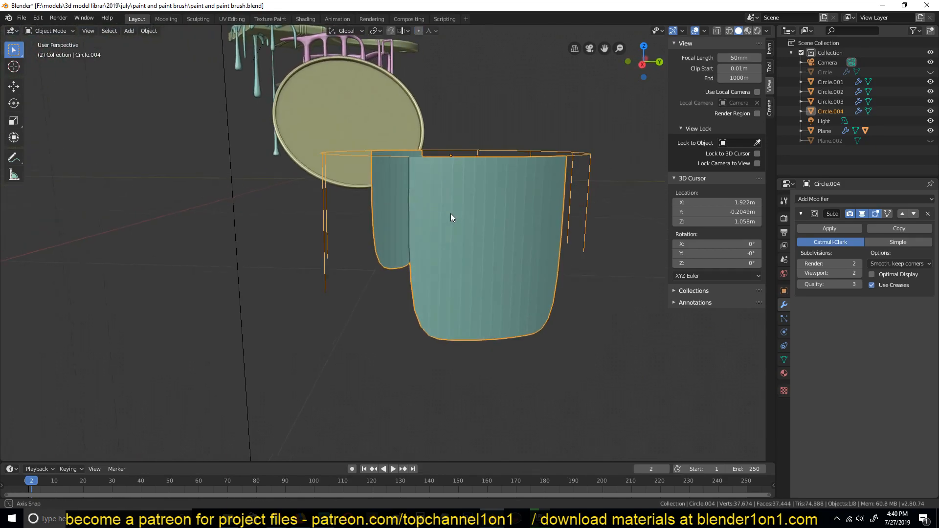
# Step: Add a Skin modifier to the drip ring and place it above the Subdivision Surface modifier
pyautogui.moveTo(450, 212); pyautogui.dragTo(485, 306, button='middle')
pyautogui.click(864, 199)
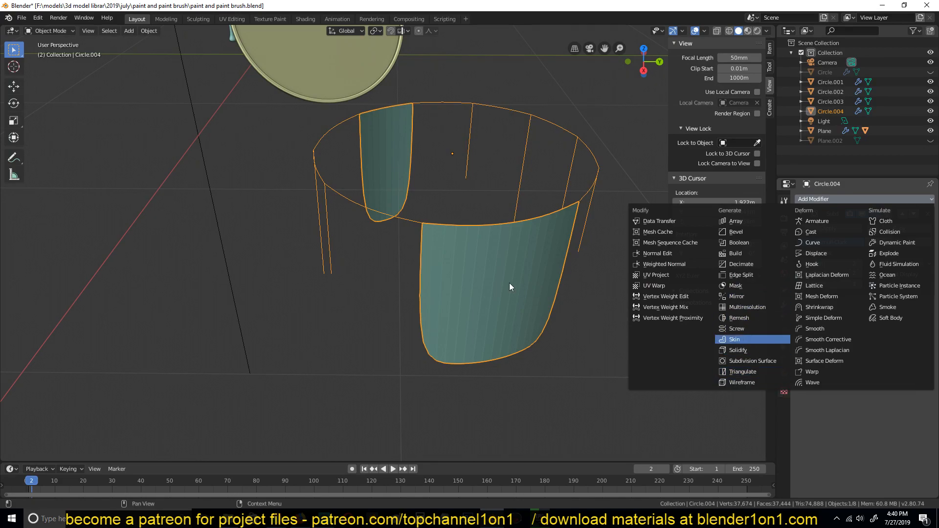
pyautogui.press('Return')
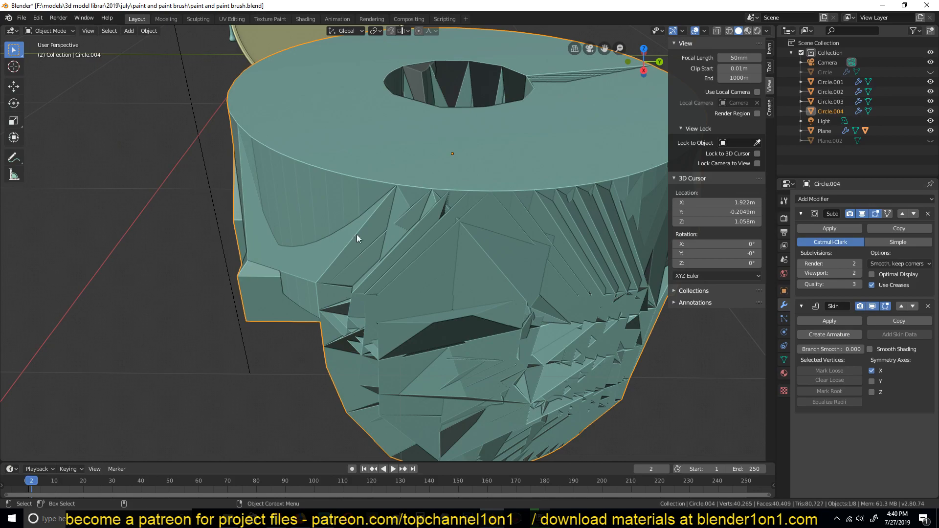
pyautogui.scroll(-3, 600, 298)
pyautogui.moveTo(601, 298); pyautogui.dragTo(779, 231, button='middle')
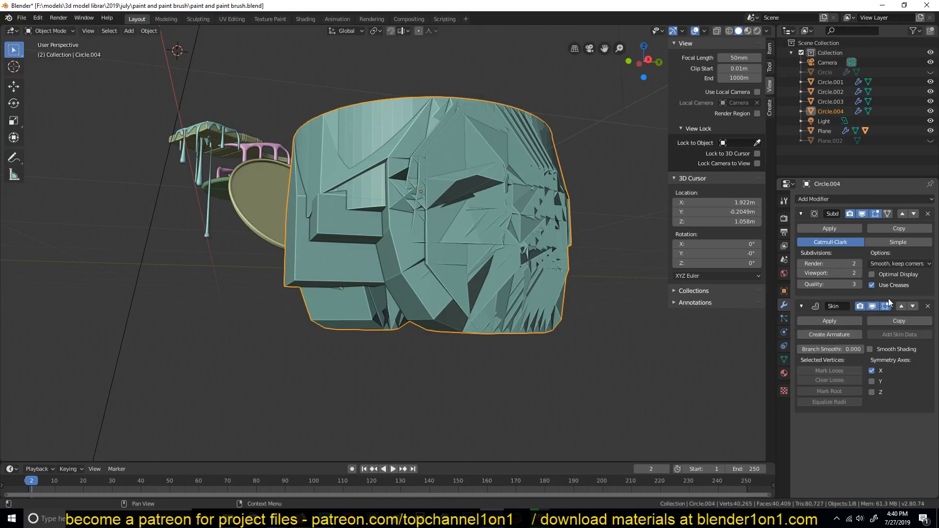
pyautogui.click(901, 307)
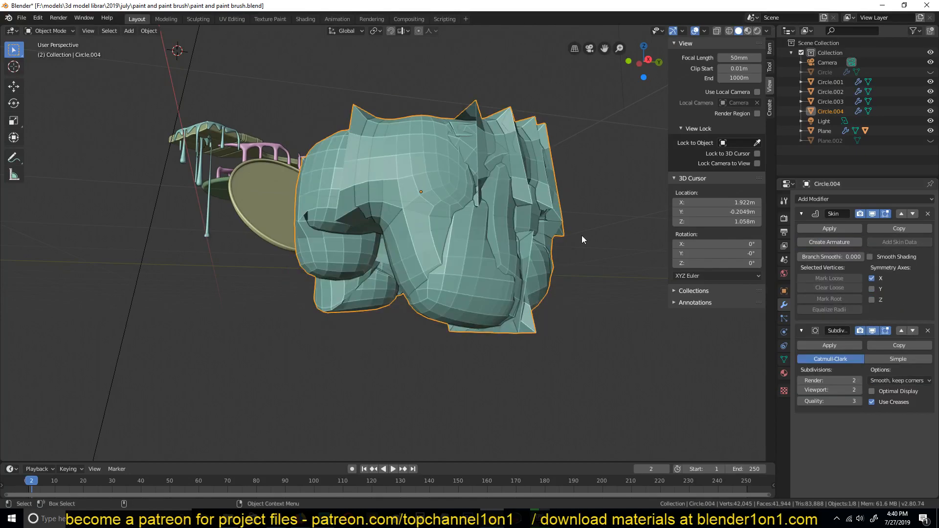
# Step: Resize the skin of all the drip ring's vertices to 0.084 in Edit Mode, and return to Object Mode
pyautogui.moveTo(610, 242); pyautogui.dragTo(521, 265, button='middle')
pyautogui.press('Tab')
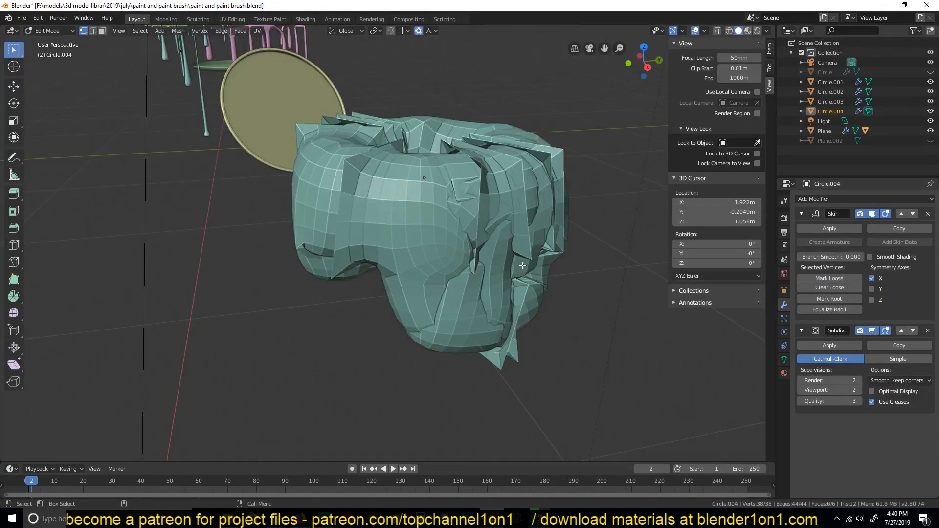
pyautogui.press('s')
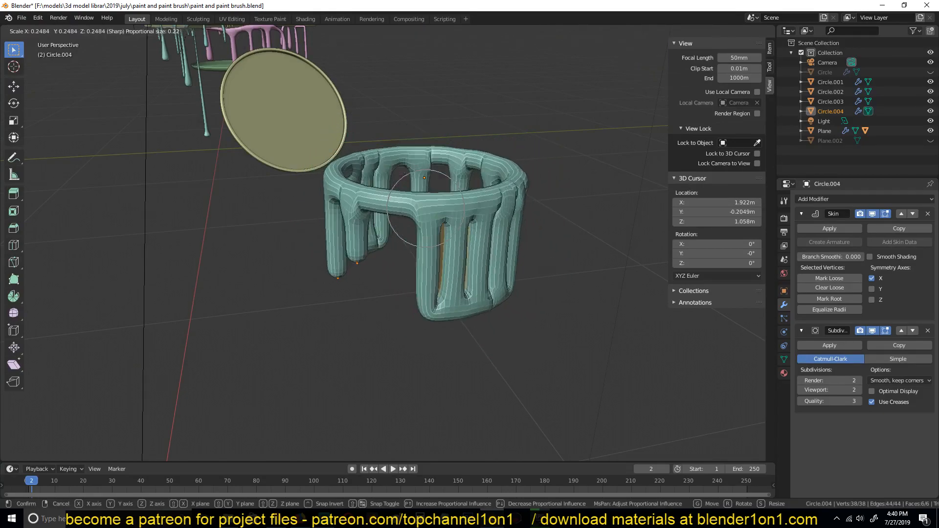
pyautogui.click(446, 218)
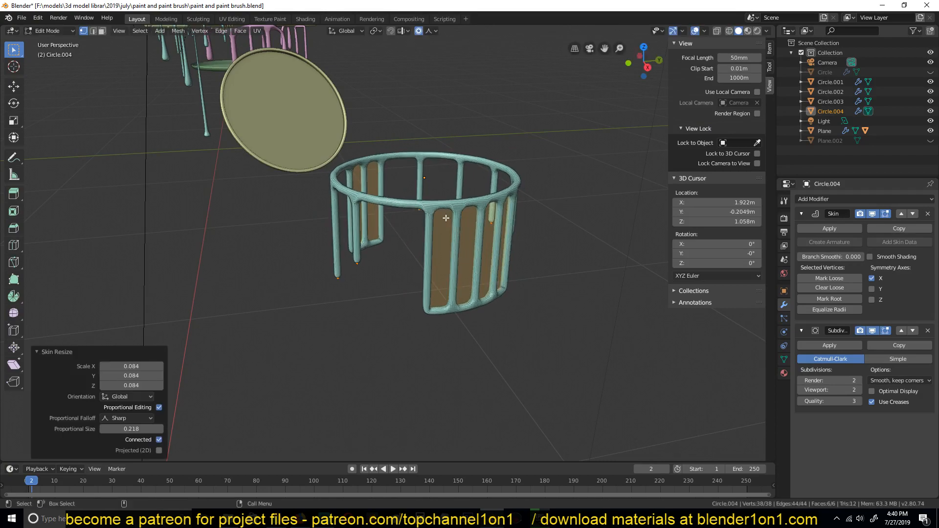
pyautogui.press('Tab')
pyautogui.moveTo(500, 273); pyautogui.dragTo(434, 307, button='middle')
# Step: Delete the edges joining the bottoms of the front group of legs, using wireframe display to select them
pyautogui.press('Tab')
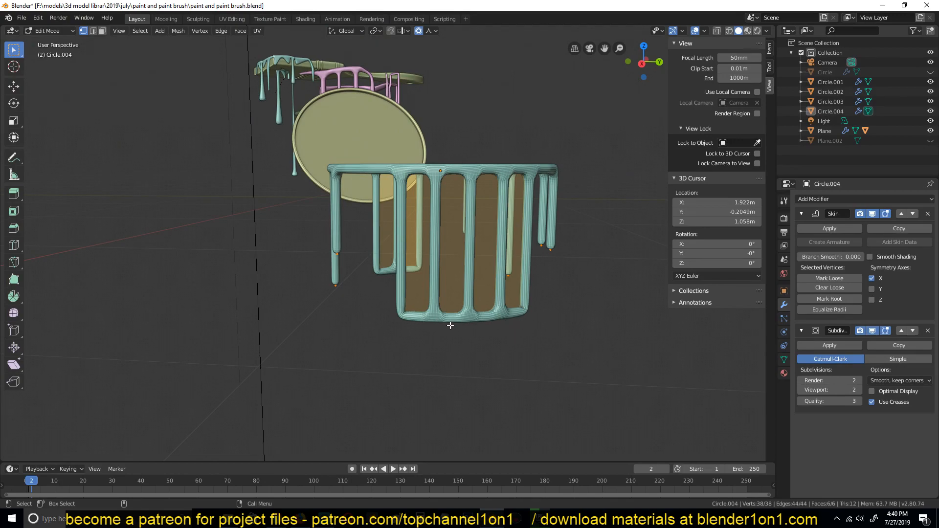
pyautogui.press('2')
pyautogui.hotkey('shift', 'z')
pyautogui.keyDown('alt'); pyautogui.click(416, 320); pyautogui.keyUp('alt')
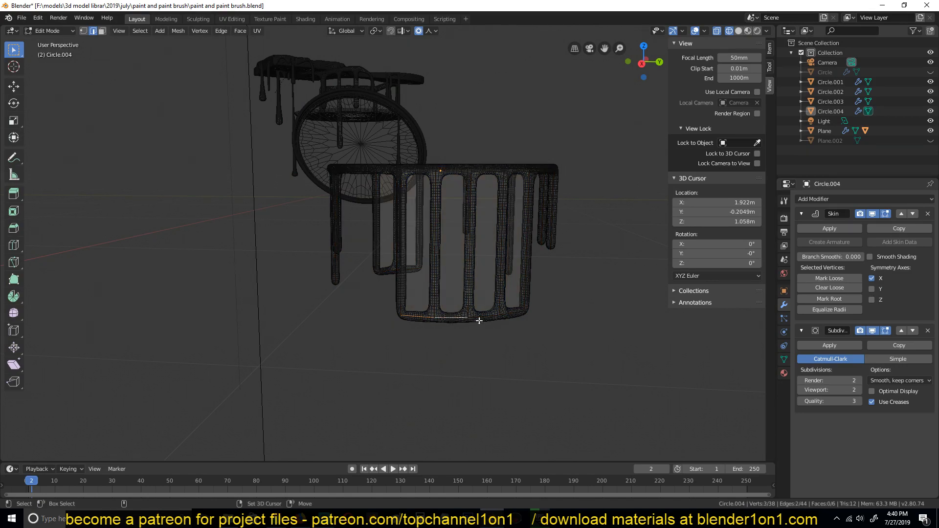
pyautogui.press('x')
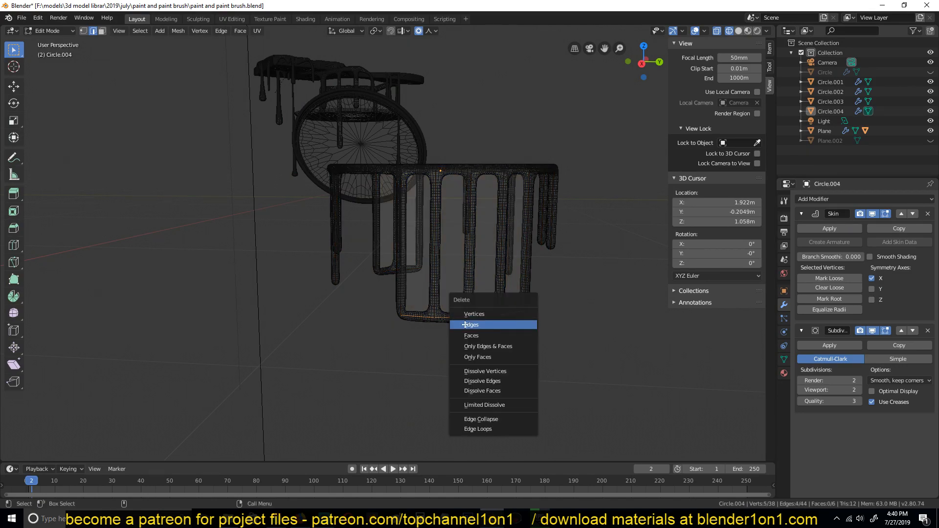
pyautogui.click(512, 324)
pyautogui.hotkey('shift', 'z')
# Step: Delete the remaining edge joining the bottoms of the two back legs, working in wireframe display
pyautogui.moveTo(440, 255); pyautogui.dragTo(465, 261, button='middle')
pyautogui.scroll(3, 465, 262)
pyautogui.press('Tab')
pyautogui.moveTo(366, 249); pyautogui.dragTo(326, 243, button='middle')
pyautogui.press('z')
pyautogui.click(223, 233)
pyautogui.click(376, 256)
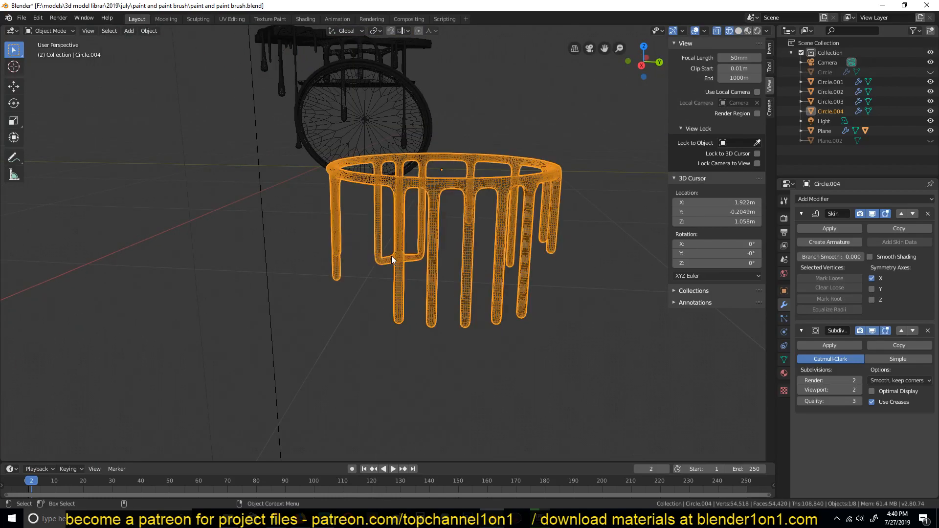
pyautogui.press('Tab')
pyautogui.keyDown('alt'); pyautogui.click(414, 259); pyautogui.keyUp('alt')
pyautogui.press('x')
pyautogui.click(412, 259)
# Step: Enlarge the skin at three legs' bottom vertices about 1.4 times with a proportional size of about 0.22, and return to solid Object Mode
pyautogui.press('1')
pyautogui.click(379, 261)
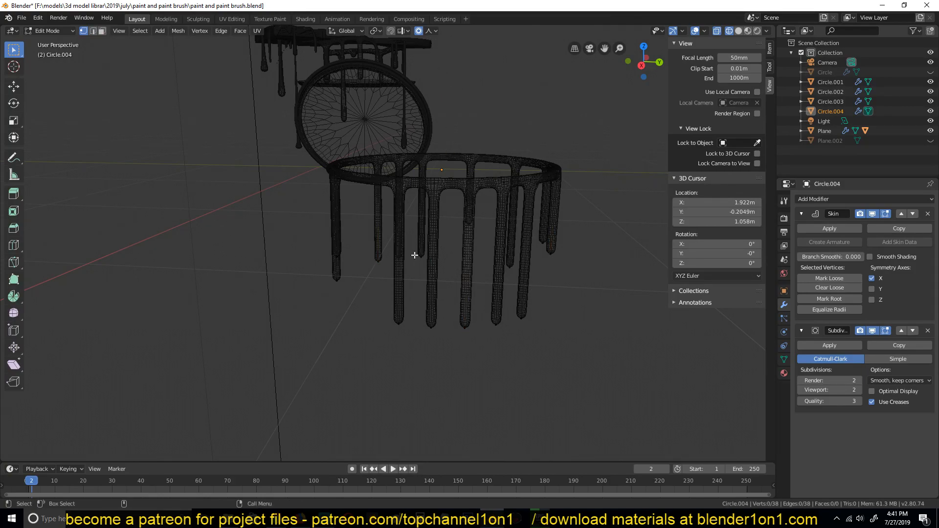
pyautogui.click(430, 30)
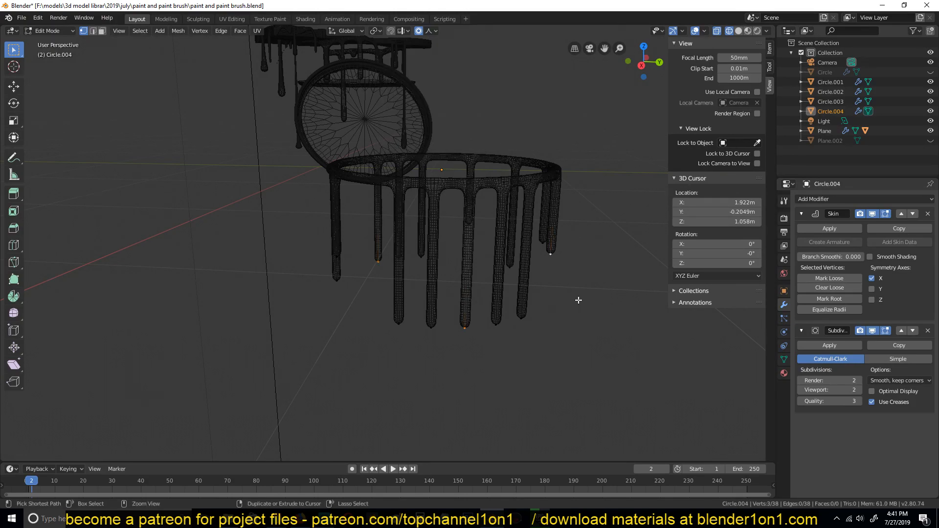
pyautogui.press('s')
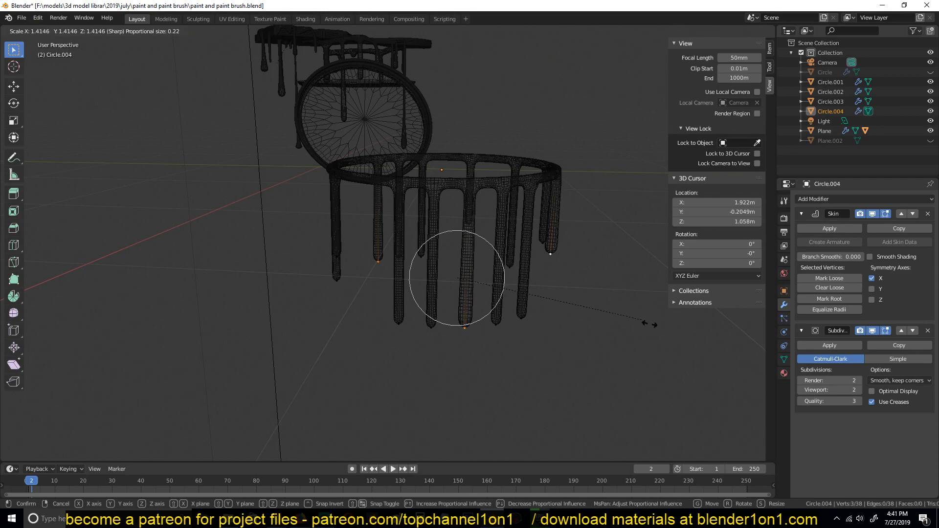
pyautogui.click(660, 327)
pyautogui.press('Tab')
pyautogui.hotkey('shift', 'z')
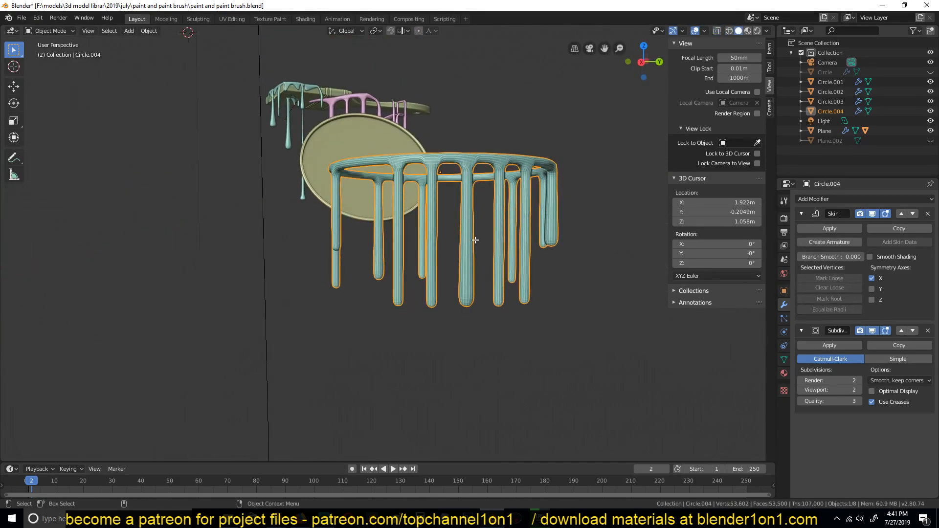
# Step: Thin the skin of the entire drip ring to about 0.40 with a proportional size of about 0.26
pyautogui.press('Tab')
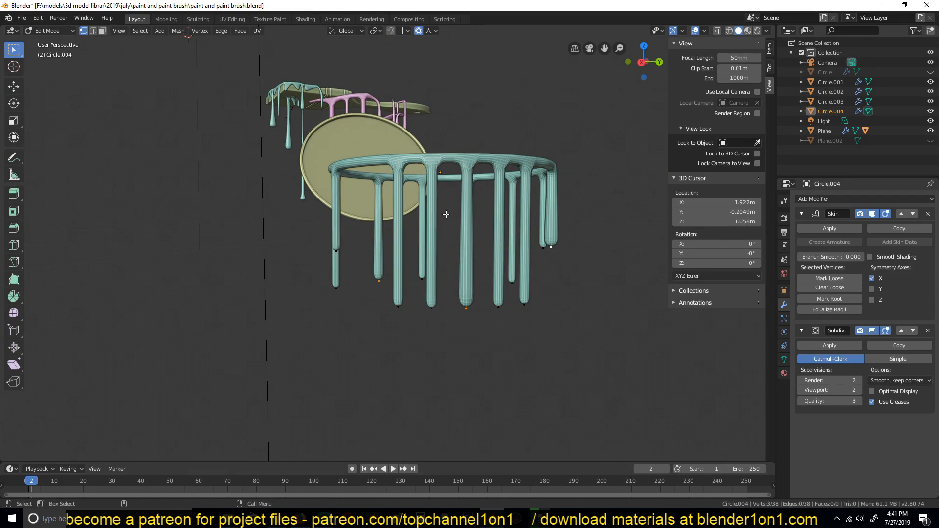
pyautogui.press('a')
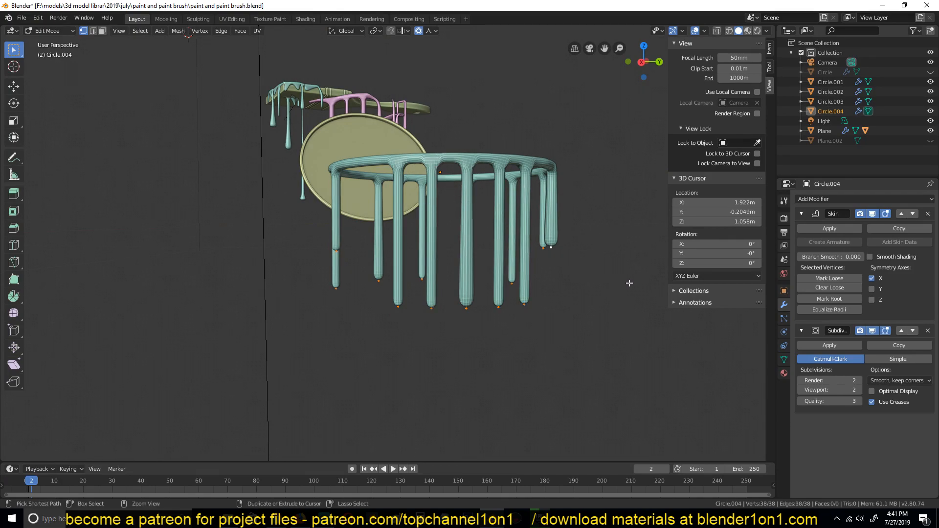
pyautogui.press('s')
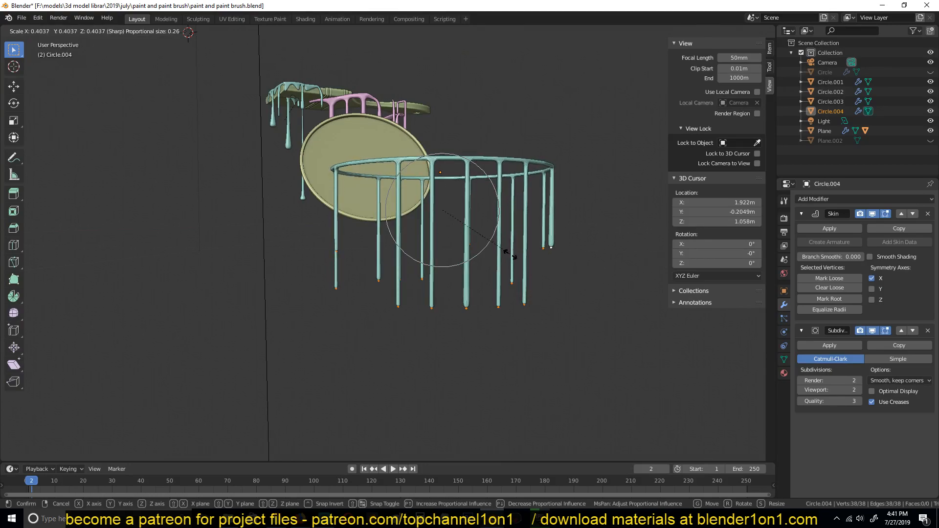
pyautogui.click(511, 256)
# Step: Enlarge the skin at four legs' bottom vertices with a smaller proportional size, and set the viewport subdivisions to 1
pyautogui.click(462, 301)
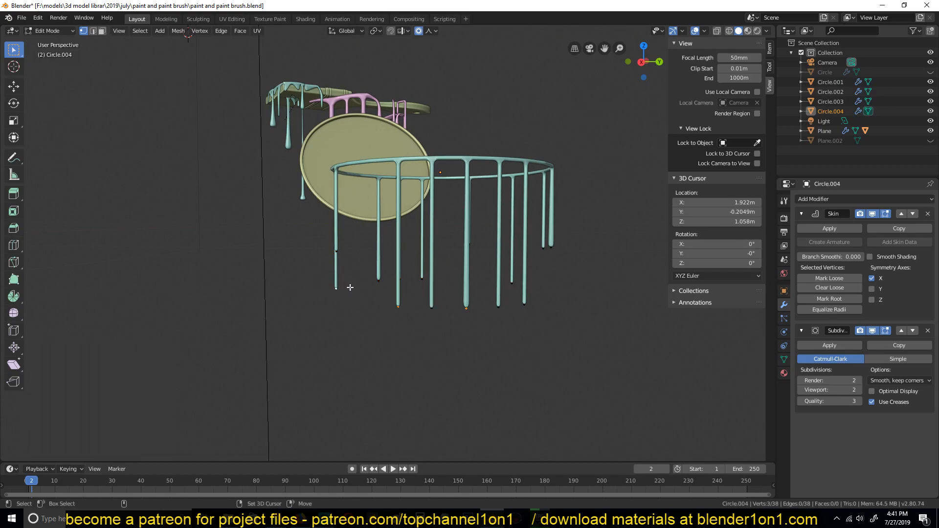
pyautogui.keyDown('shift'); pyautogui.click(375, 283); pyautogui.keyUp('shift')
pyautogui.hotkey('ctrl', 'a')
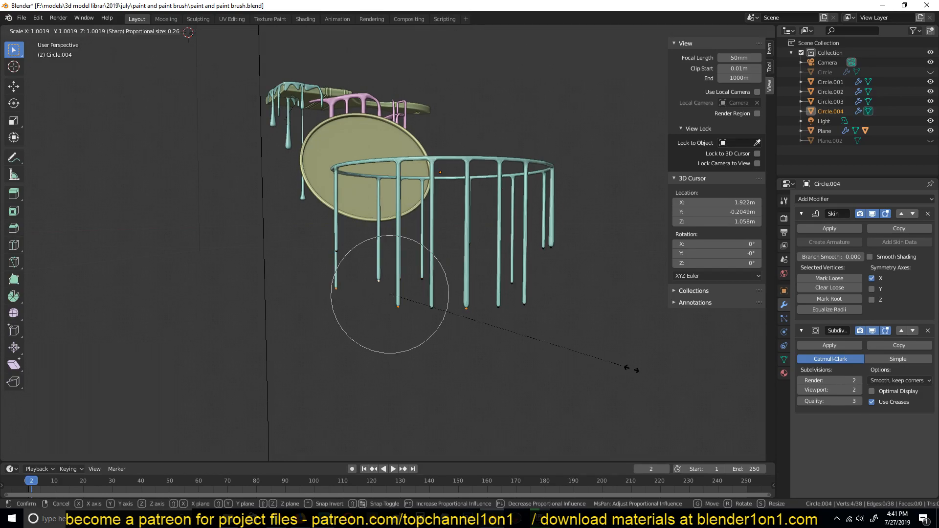
pyautogui.scroll(5, 713, 381)
pyautogui.click(685, 350)
pyautogui.press('Tab')
pyautogui.moveTo(683, 350); pyautogui.dragTo(478, 274, button='middle')
pyautogui.click(482, 277)
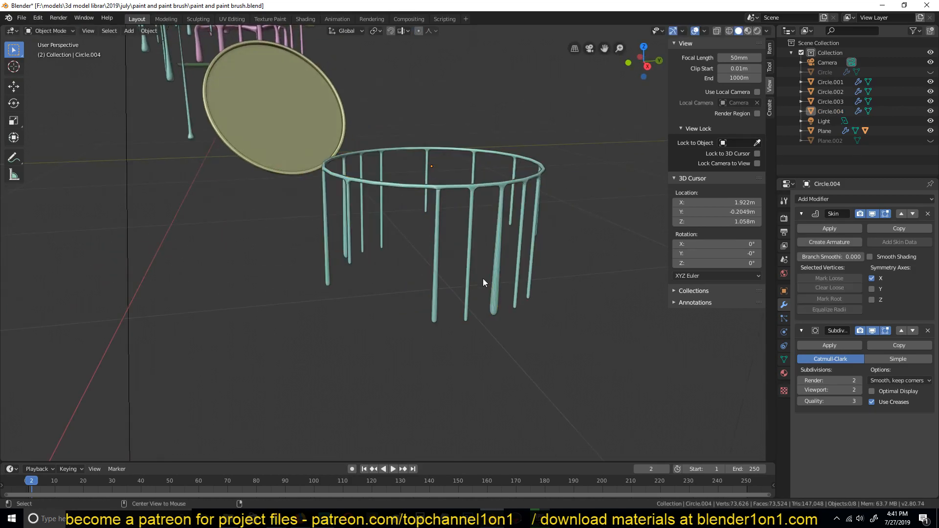
pyautogui.click(800, 390)
# Step: Compare the drips under the paint brush with the legs of the drip ring
pyautogui.moveTo(544, 278)
pyautogui.mouseDown(button='middle')
pyautogui.moveTo(471, 228)
pyautogui.moveTo(414, 228)
pyautogui.moveTo(429, 265)
pyautogui.moveTo(450, 264)
pyautogui.moveTo(478, 281)
pyautogui.moveTo(537, 374)
pyautogui.mouseUp(button='middle')
pyautogui.scroll(-4, 475, 280)
pyautogui.scroll(3, 515, 323)
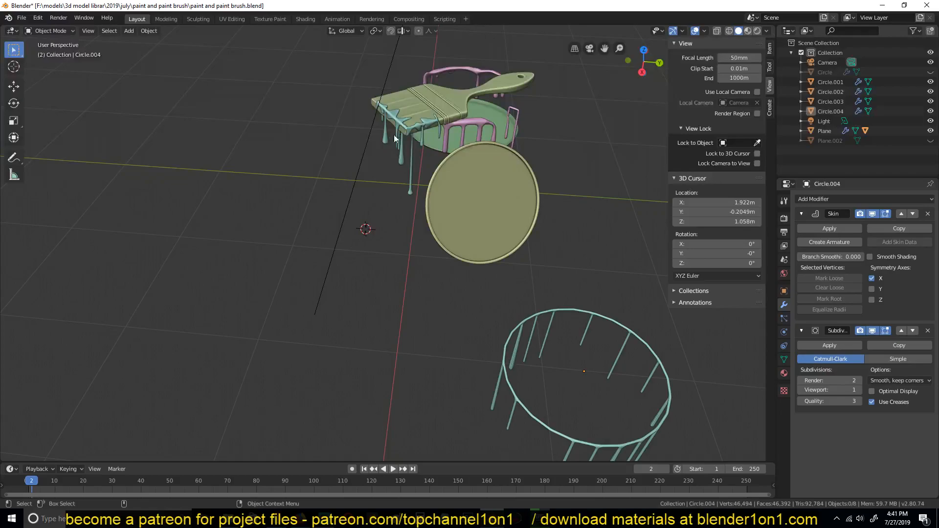
pyautogui.keyDown('shift'); pyautogui.moveTo(396, 152); pyautogui.dragTo(506, 281, button='middle'); pyautogui.keyUp('shift')
pyautogui.scroll(2, 519, 280)
pyautogui.keyDown('shift'); pyautogui.moveTo(545, 236); pyautogui.dragTo(409, 149, button='middle'); pyautogui.keyUp('shift')
pyautogui.scroll(-3, 411, 152)
pyautogui.keyDown('shift'); pyautogui.moveTo(463, 220); pyautogui.dragTo(404, 110, button='middle'); pyautogui.keyUp('shift')
pyautogui.scroll(2, 512, 345)
pyautogui.keyDown('shift'); pyautogui.moveTo(490, 324); pyautogui.dragTo(401, 231, button='middle'); pyautogui.keyUp('shift')
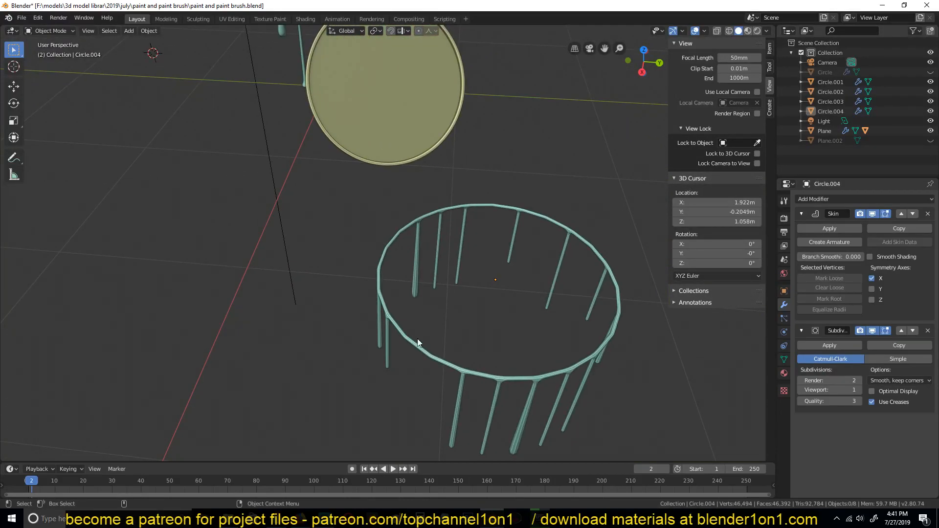
pyautogui.scroll(2, 420, 365)
pyautogui.keyDown('shift'); pyautogui.moveTo(418, 363); pyautogui.dragTo(375, 291, button='middle'); pyautogui.keyUp('shift')
pyautogui.scroll(-3, 418, 343)
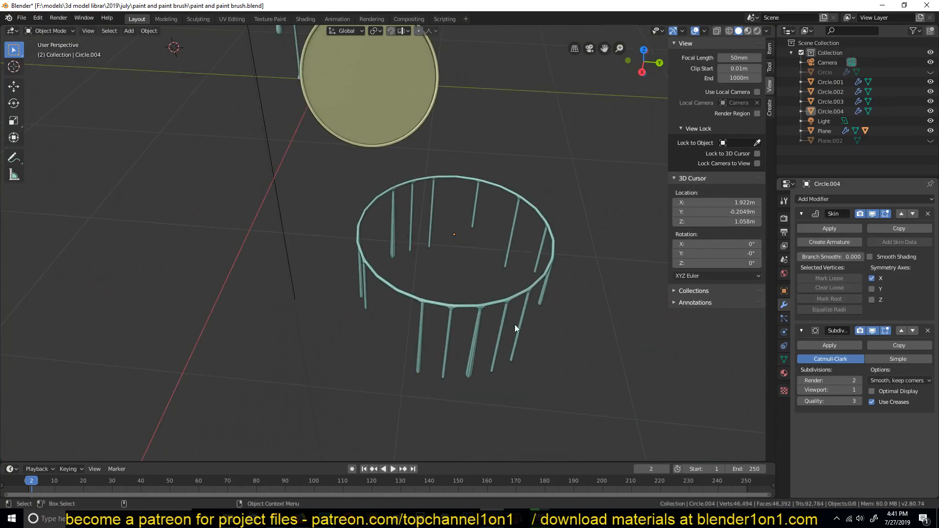
# Step: Delete six rim vertices of the drip ring, selecting them with the Skin modifier hidden in the viewport
pyautogui.press('Tab')
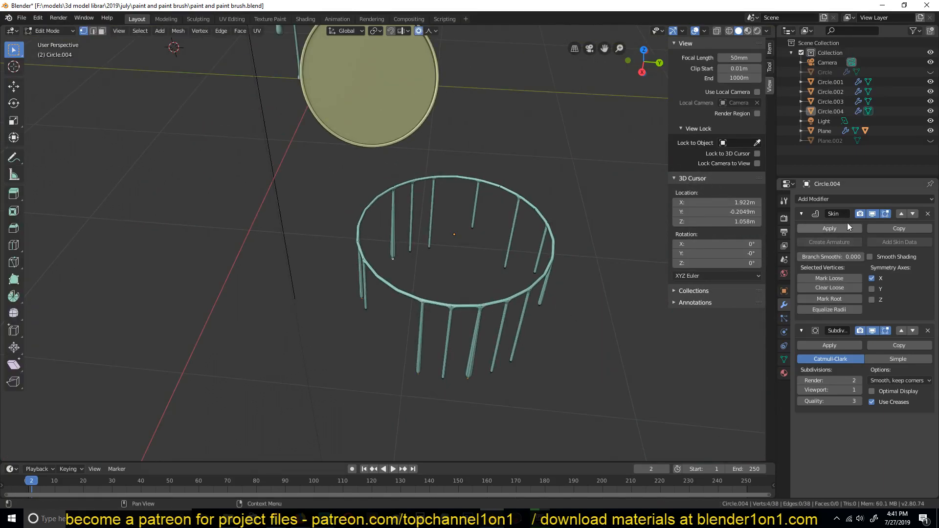
pyautogui.click(873, 214)
pyautogui.click(412, 292)
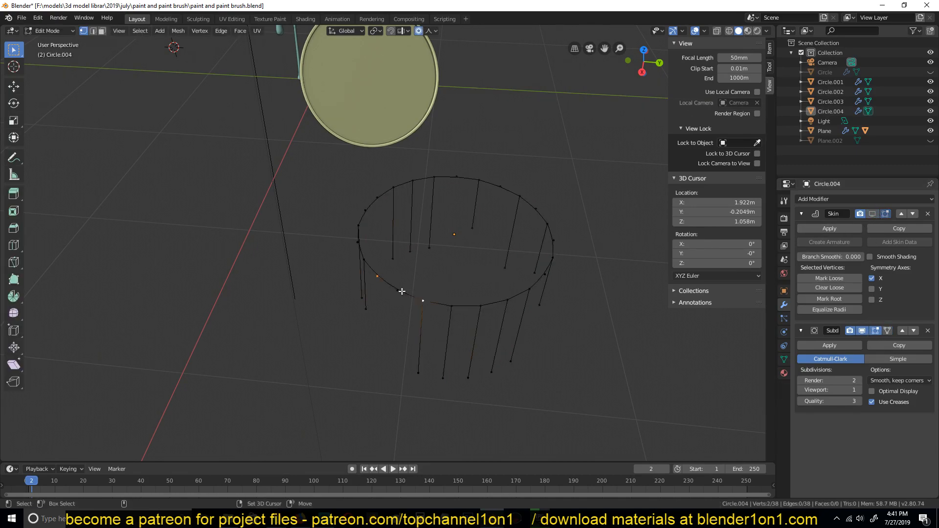
pyautogui.click(397, 290)
pyautogui.keyDown('shift'); pyautogui.click(365, 211); pyautogui.keyUp('shift')
pyautogui.rightClick(404, 258)
pyautogui.click(873, 214)
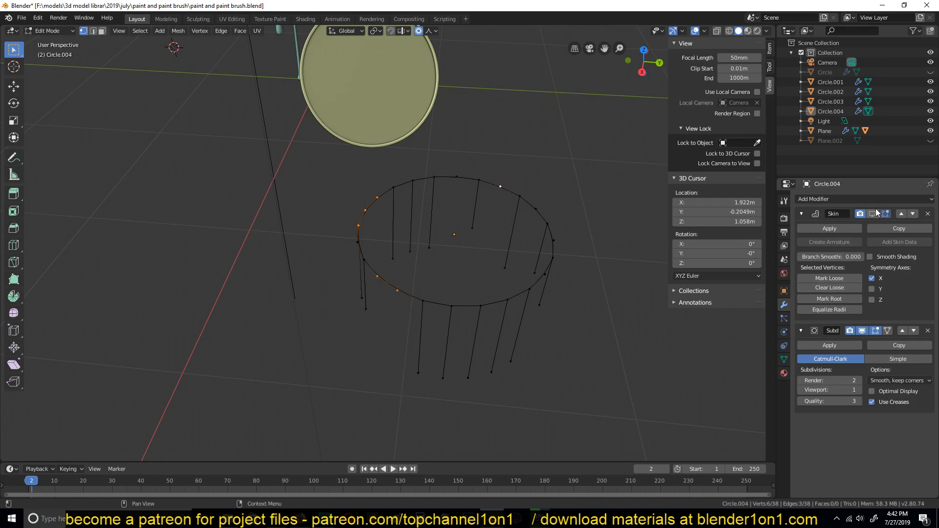
pyautogui.press('x')
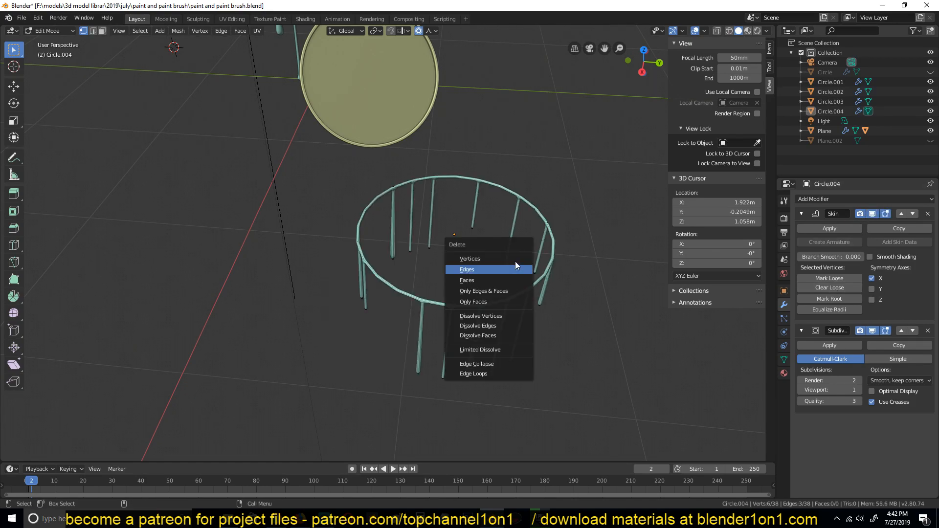
pyautogui.click(491, 328)
pyautogui.moveTo(492, 331)
pyautogui.mouseDown(button='middle')
pyautogui.moveTo(541, 300)
pyautogui.moveTo(414, 193)
pyautogui.mouseUp(button='middle')
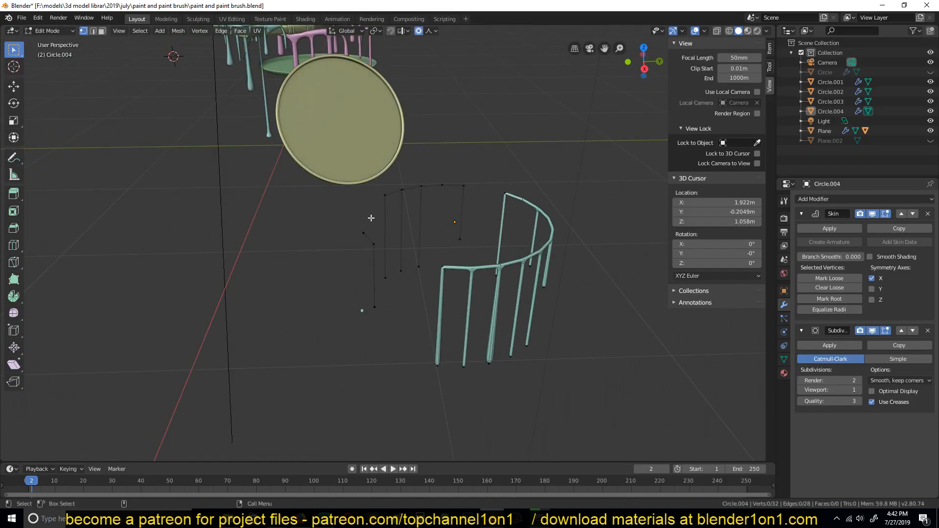
# Step: Mark skin roots on the disconnected rim sections that have lost their skin
pyautogui.moveTo(451, 299); pyautogui.dragTo(368, 219, button='middle')
pyautogui.press('Tab')
pyautogui.press('Tab')
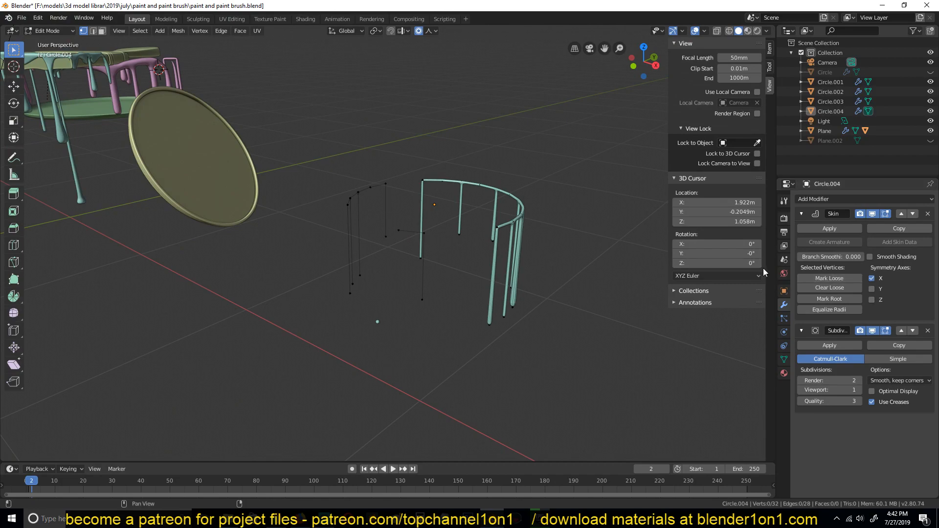
pyautogui.moveTo(567, 235); pyautogui.dragTo(414, 263, button='middle')
pyautogui.scroll(3, 462, 275)
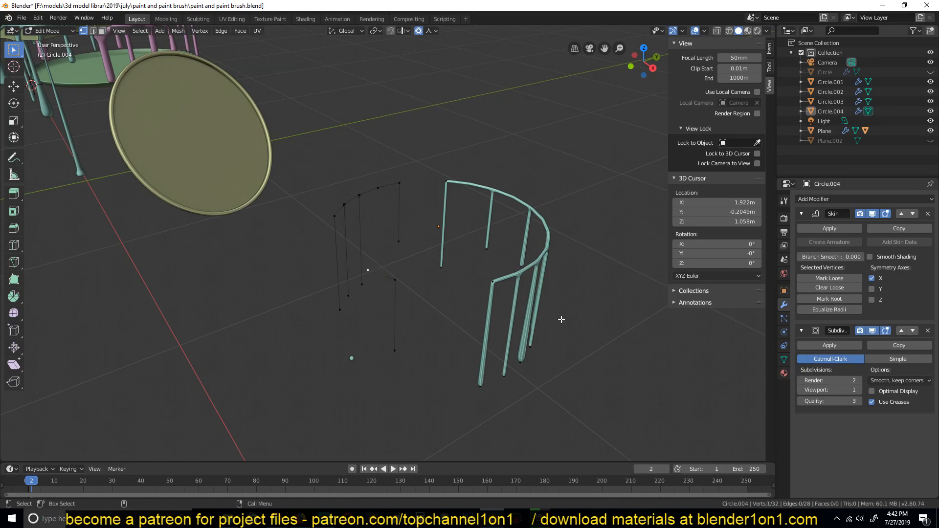
pyautogui.click(836, 302)
pyautogui.click(829, 299)
pyautogui.moveTo(399, 310); pyautogui.dragTo(418, 400, button='middle')
pyautogui.press('Tab')
pyautogui.moveTo(377, 317); pyautogui.dragTo(457, 312, button='middle')
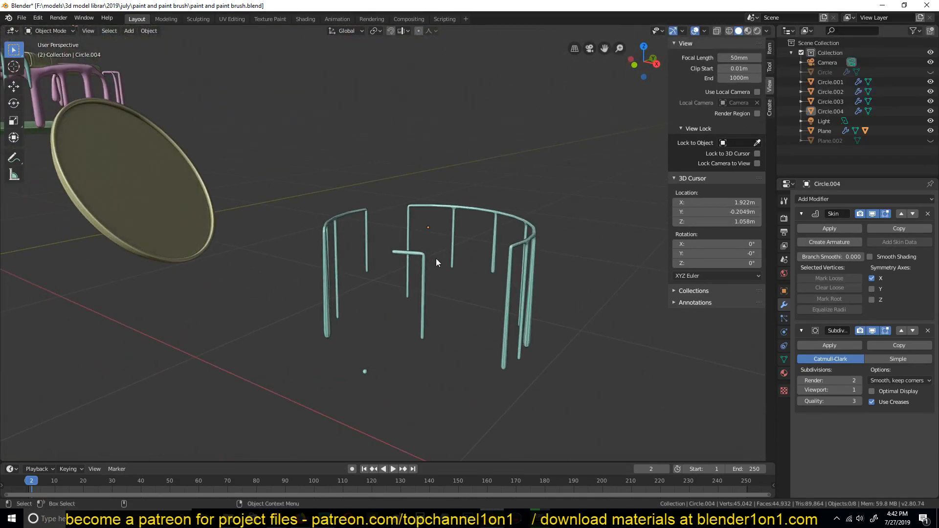
# Step: Mark the selected rim vertex as a skin root and enlarge the skin at one leg's bottom with a proportional size of 0.15
pyautogui.press('Tab')
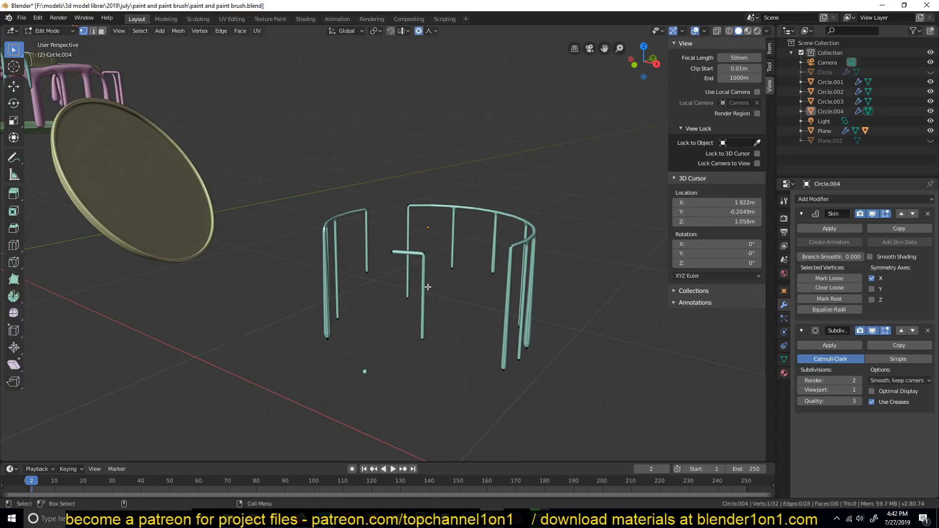
pyautogui.click(834, 299)
pyautogui.press('s')
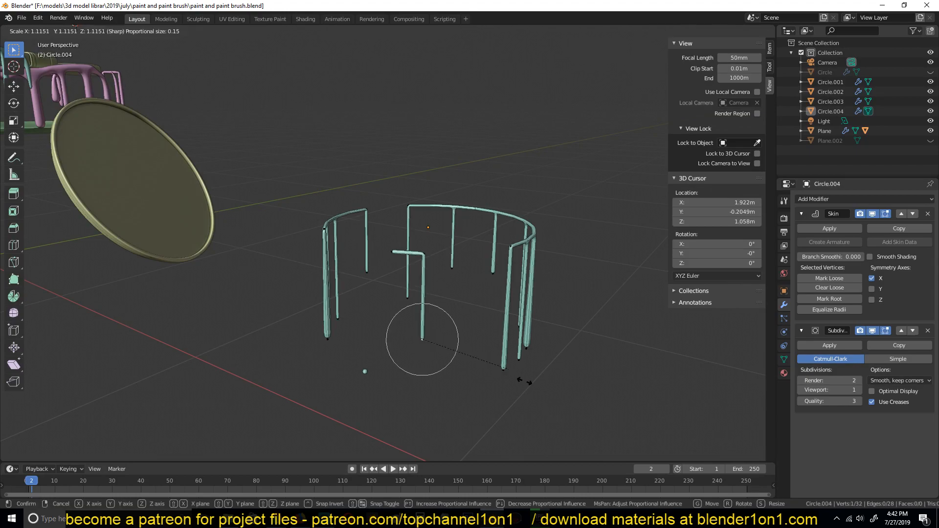
pyautogui.click(561, 394)
pyautogui.press('Tab')
pyautogui.moveTo(561, 395); pyautogui.dragTo(304, 223, button='middle')
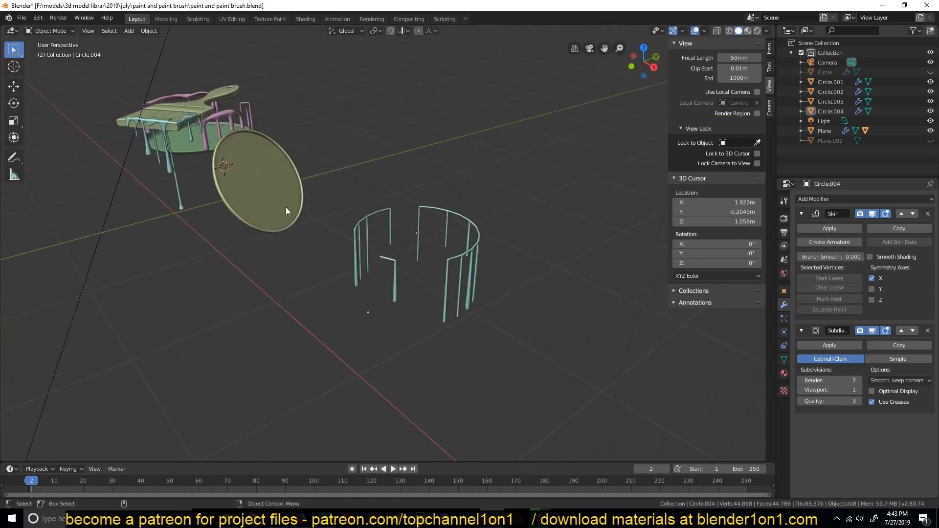
# Step: Delete the drip ring object and reveal all hidden objects
pyautogui.click(394, 274)
pyautogui.press('x')
pyautogui.click(388, 263)
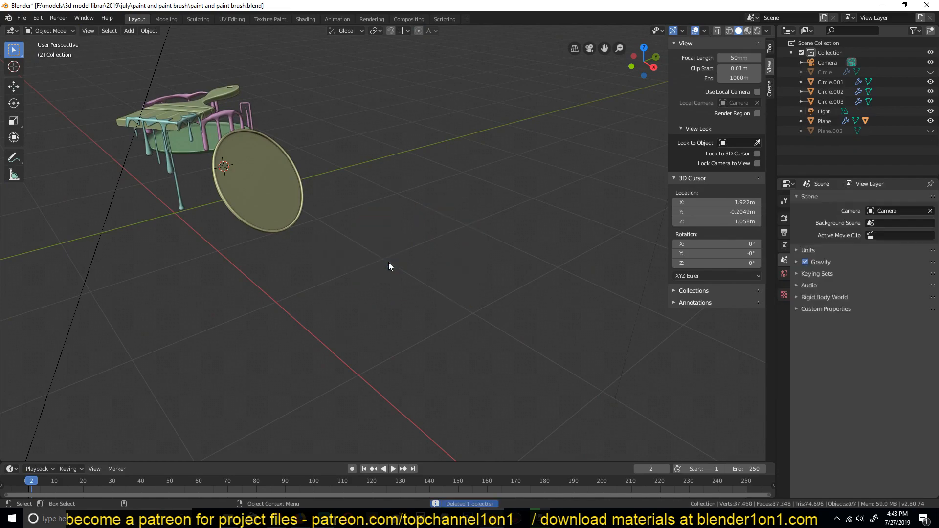
pyautogui.hotkey('alt', 'h')
# Step: Show the scene in material preview and examine the paint can, brush and drips up close
pyautogui.moveTo(198, 141)
pyautogui.mouseDown(button='middle')
pyautogui.moveTo(265, 197)
pyautogui.moveTo(516, 155)
pyautogui.mouseUp(button='middle')
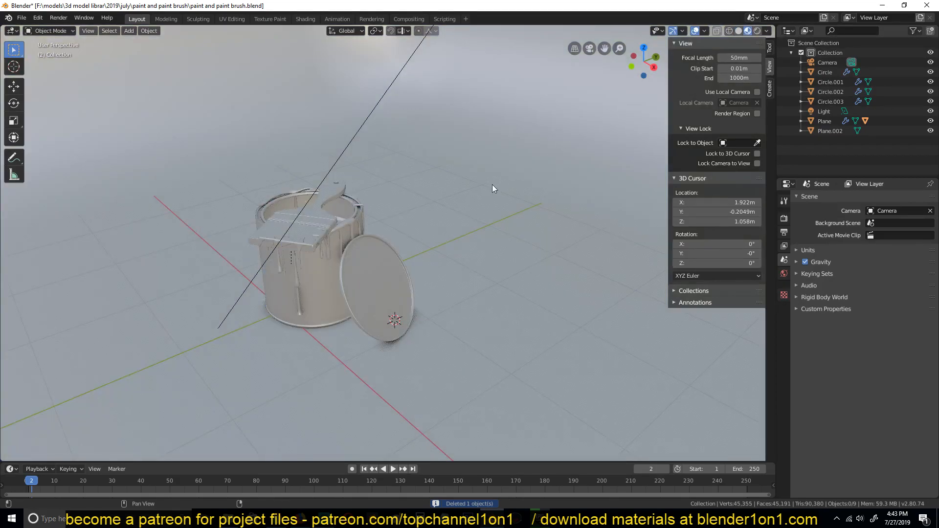
pyautogui.scroll(2, 331, 228)
pyautogui.moveTo(331, 228)
pyautogui.mouseDown(button='middle')
pyautogui.moveTo(451, 234)
pyautogui.moveTo(441, 239)
pyautogui.mouseUp(button='middle')
pyautogui.scroll(3, 396, 242)
pyautogui.moveTo(420, 286)
pyautogui.mouseDown(button='middle')
pyautogui.moveTo(322, 265)
pyautogui.moveTo(257, 270)
pyautogui.moveTo(503, 382)
pyautogui.moveTo(547, 302)
pyautogui.moveTo(592, 286)
pyautogui.moveTo(619, 337)
pyautogui.moveTo(509, 322)
pyautogui.moveTo(496, 279)
pyautogui.moveTo(456, 313)
pyautogui.moveTo(405, 299)
pyautogui.moveTo(463, 309)
pyautogui.mouseUp(button='middle')
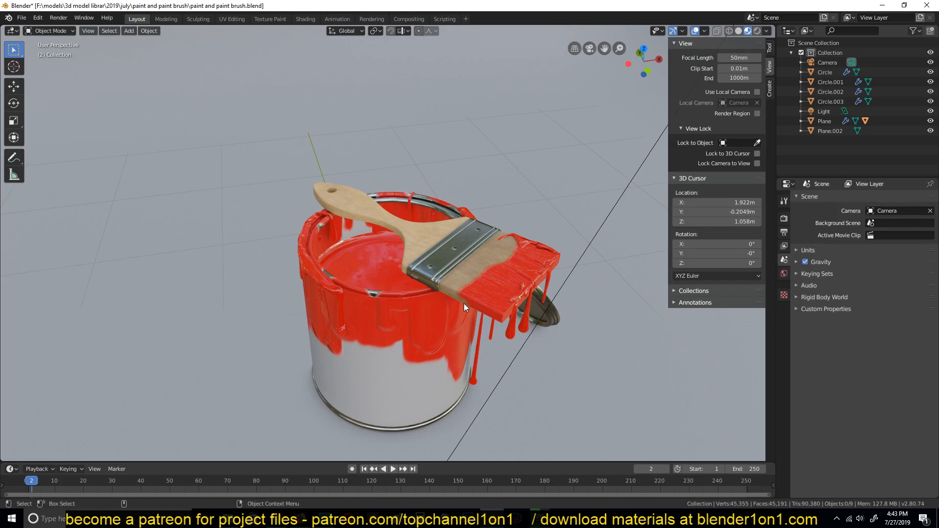